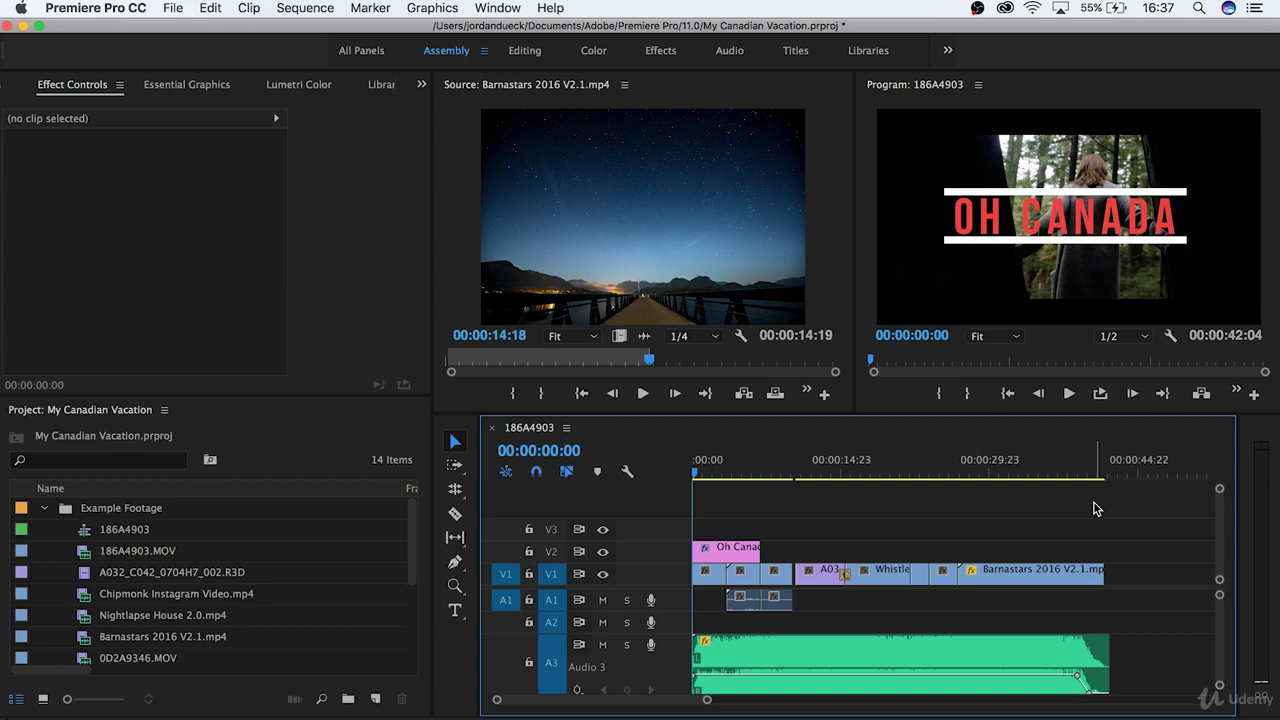
Play through the sequence to preview the edit up to the fireworks shot
{"action": "key", "text": "space"}
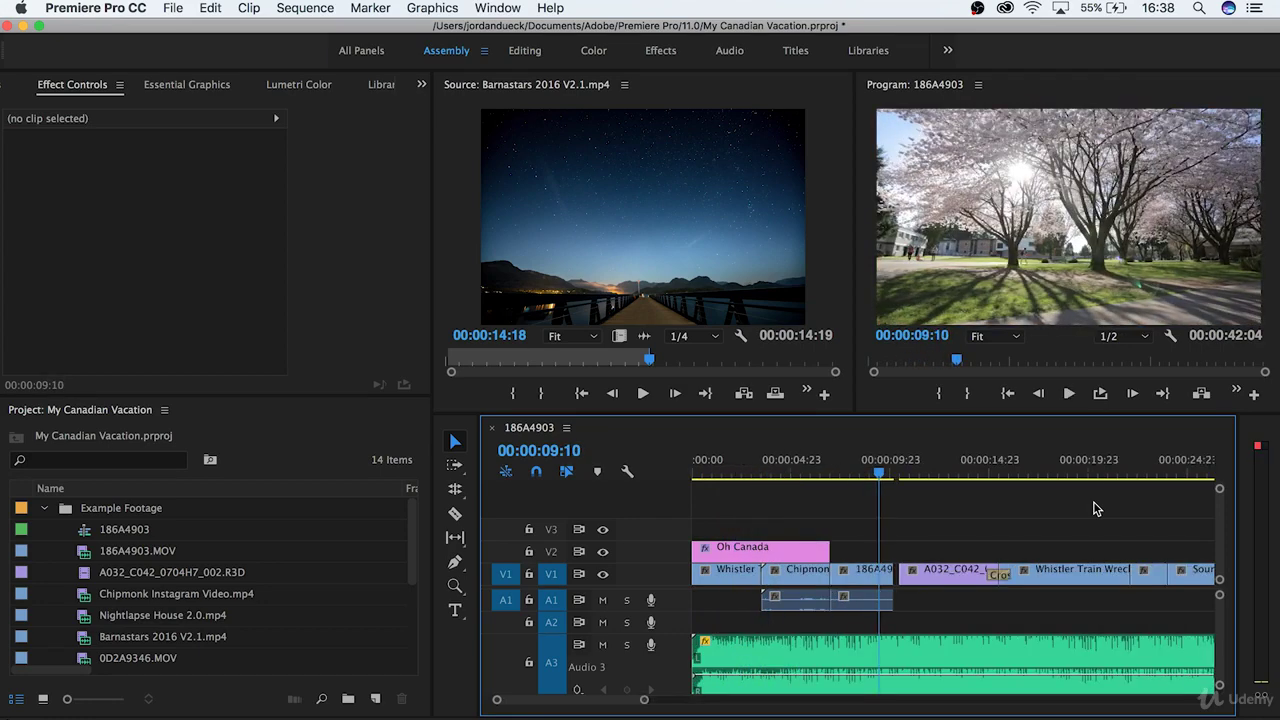
{"action": "key", "text": "space"}
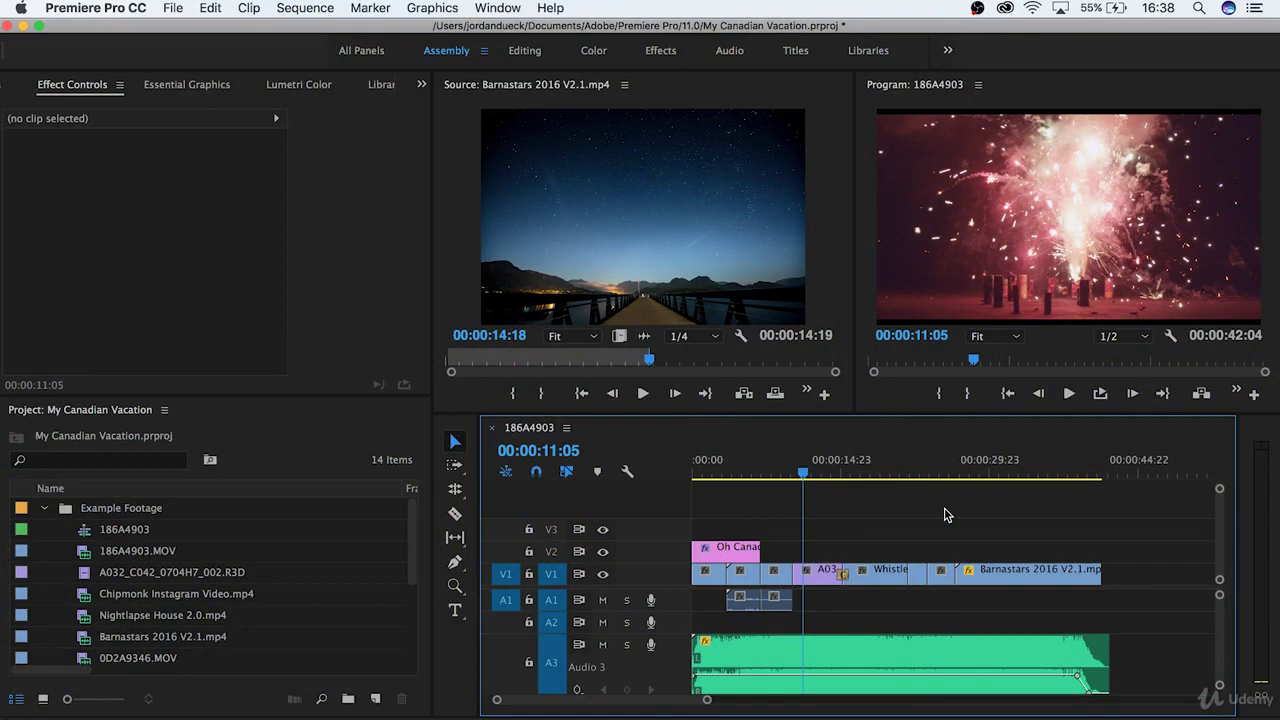
{"action": "key", "text": "space"}
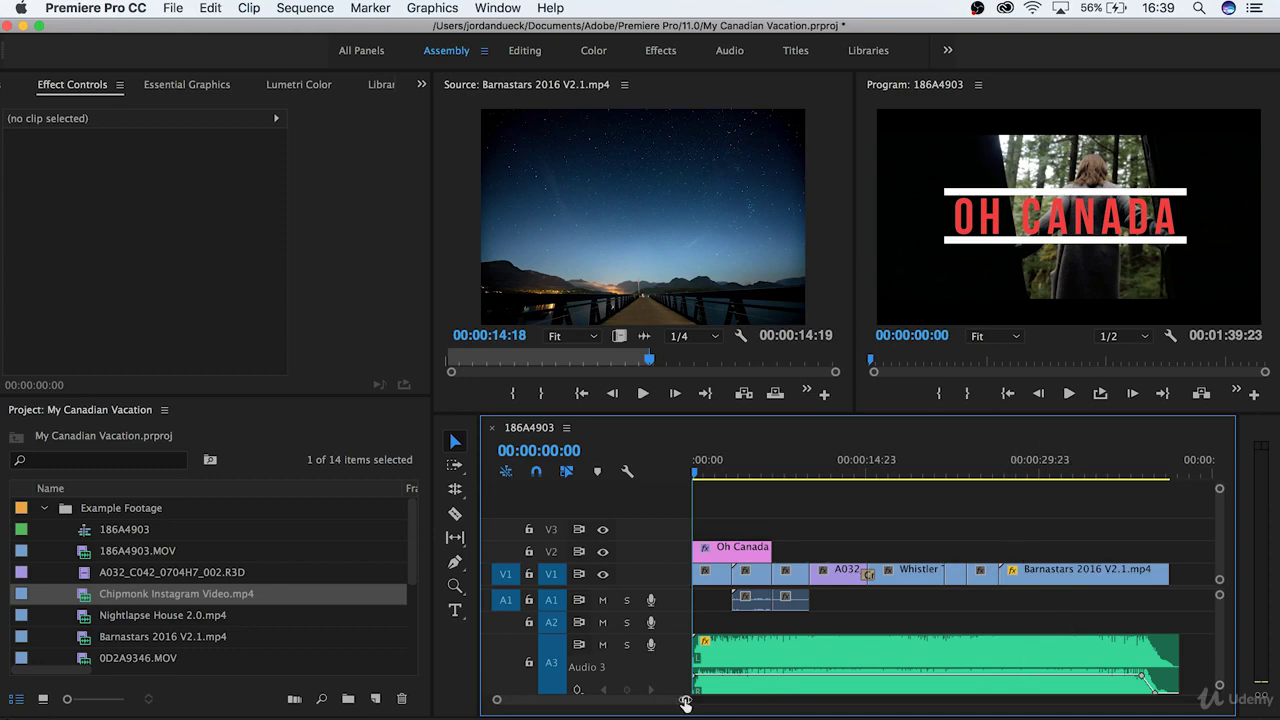
Mark the out point (O) at the edit's last frame, about 41 seconds in
{"action": "left_click_drag", "start_coordinate": [685, 703], "coordinate": [804, 708]}
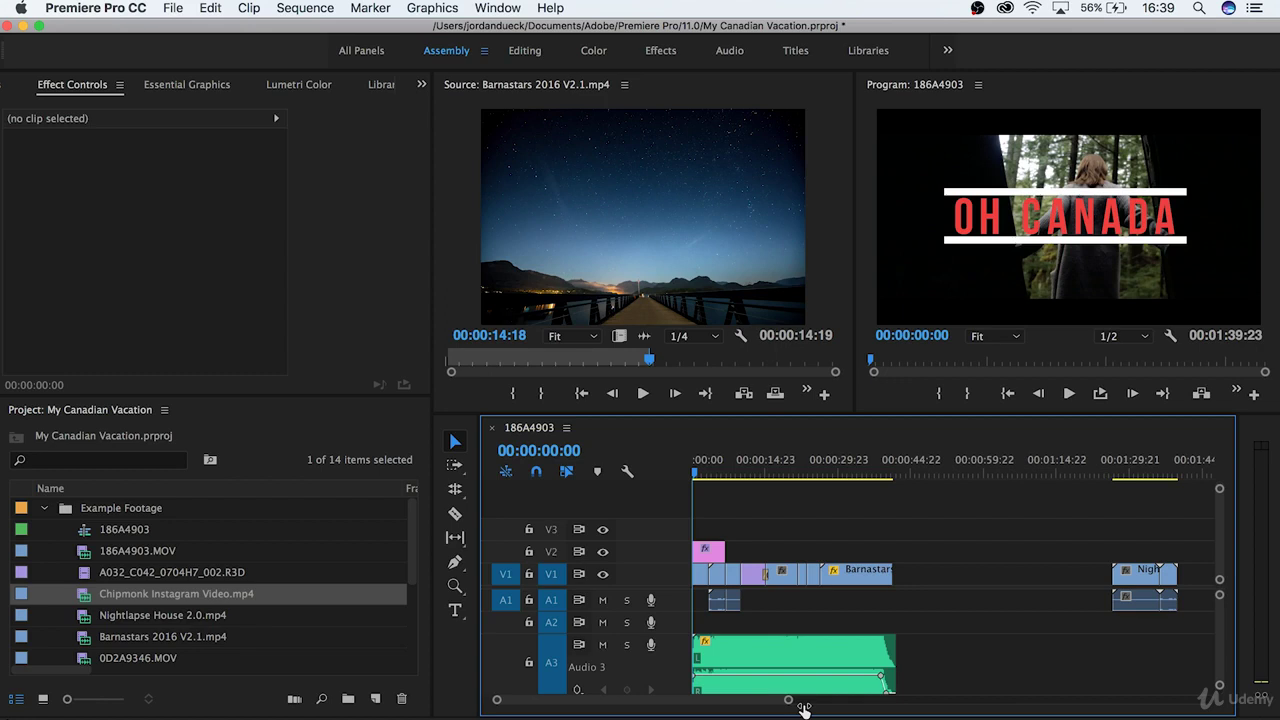
{"action": "left_click_drag", "start_coordinate": [804, 706], "coordinate": [752, 711]}
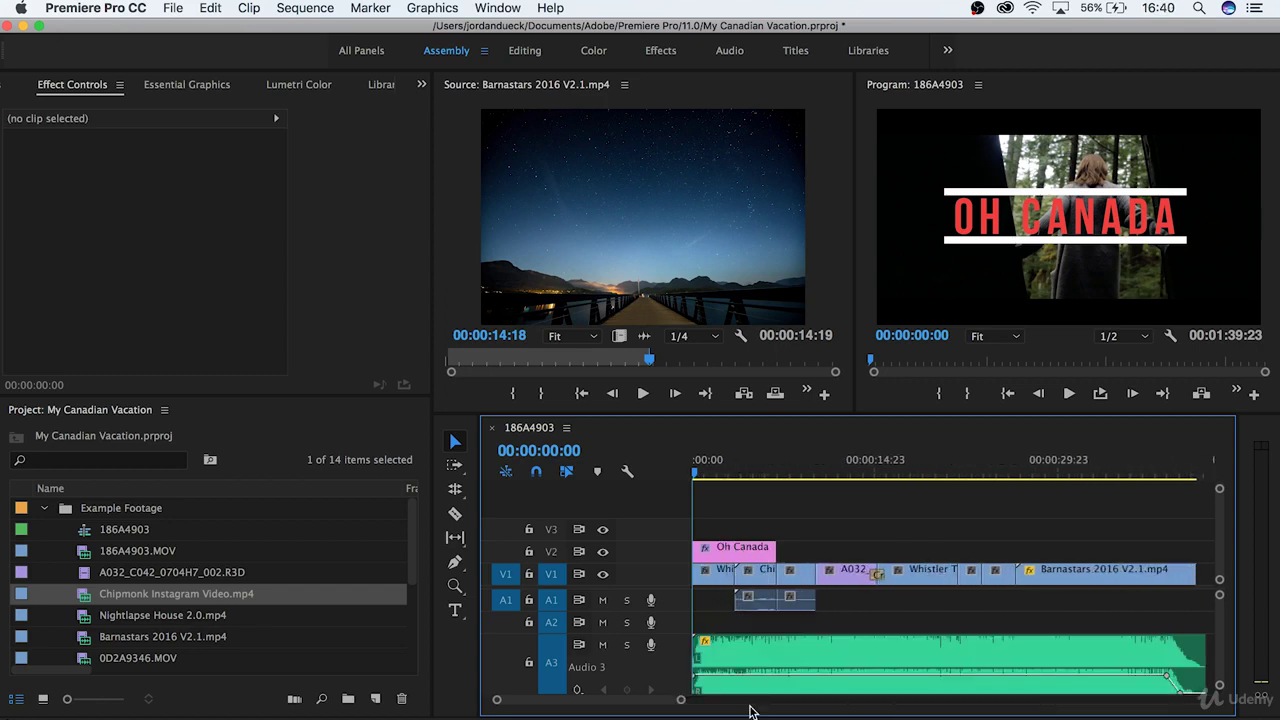
{"action": "left_click_drag", "start_coordinate": [913, 466], "coordinate": [1206, 467]}
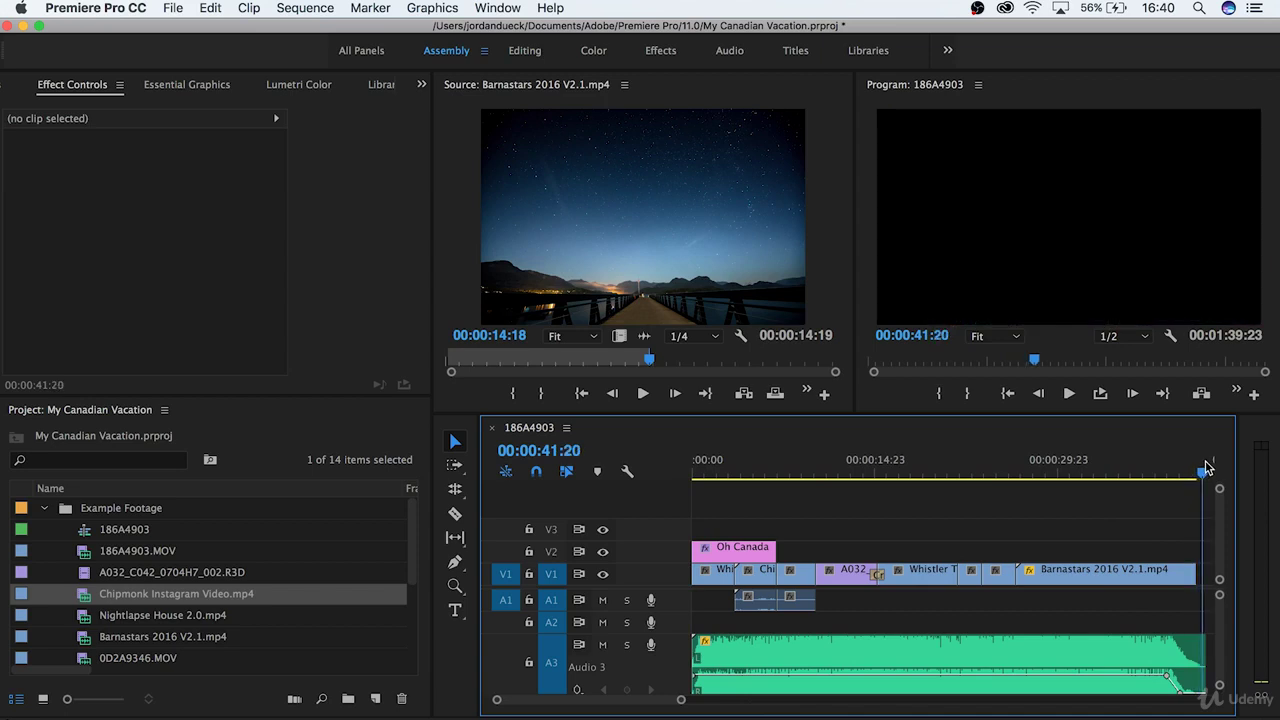
{"action": "left_click_drag", "start_coordinate": [1207, 467], "coordinate": [1210, 467]}
{"action": "key", "text": "o"}
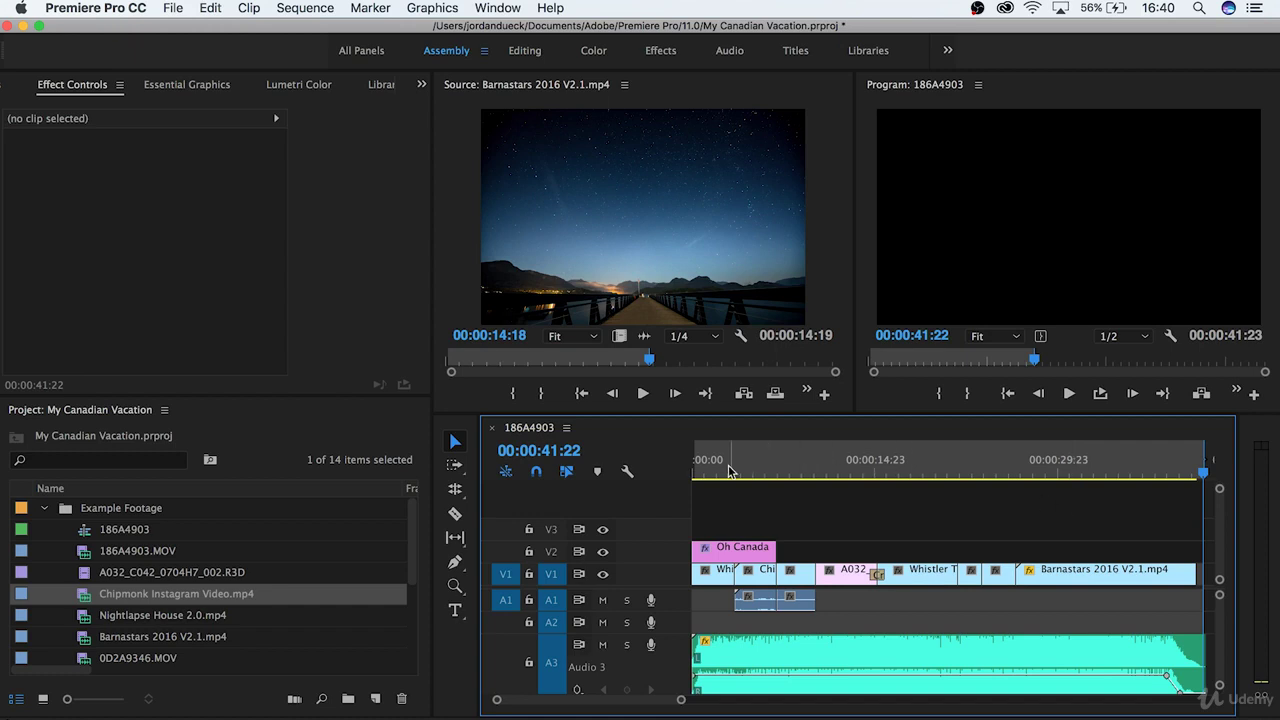
Return the playhead to the start, two frames in, then zoom back out
{"action": "left_click_drag", "start_coordinate": [725, 466], "coordinate": [672, 477]}
{"action": "key", "text": "="}
{"action": "key", "text": "="}
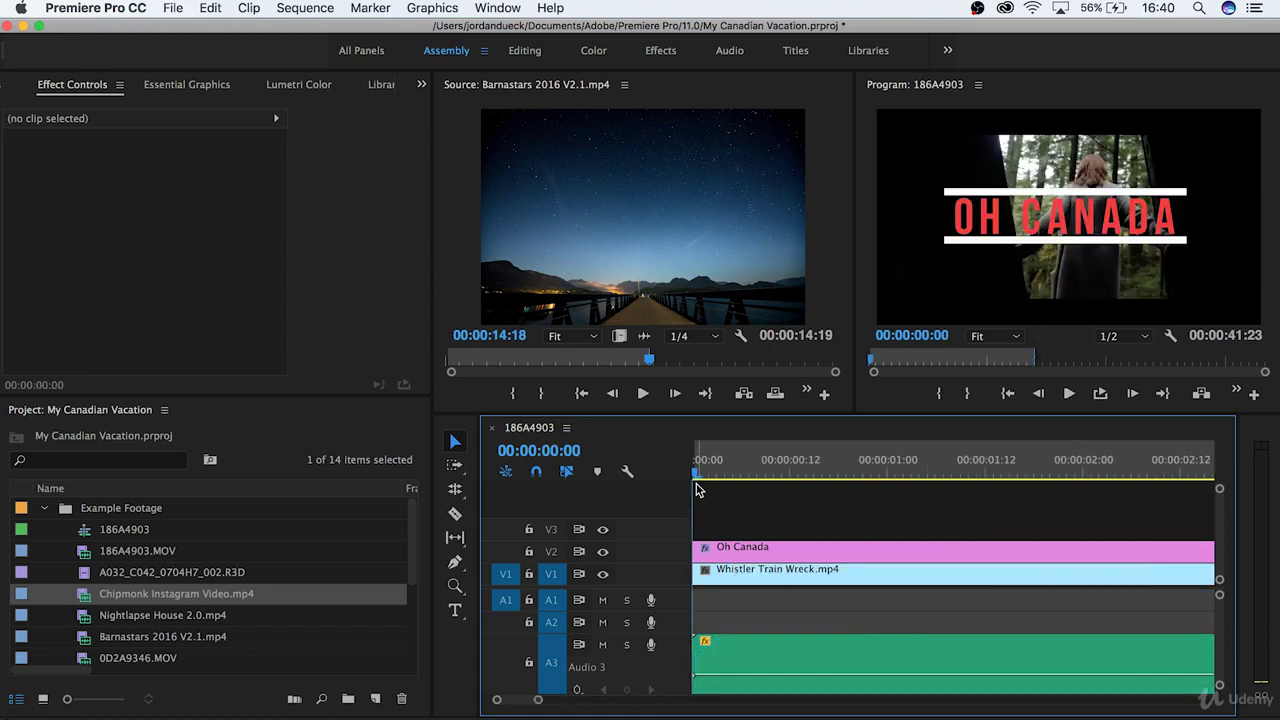
{"action": "key", "text": "="}
{"action": "left_click_drag", "start_coordinate": [697, 478], "coordinate": [748, 474]}
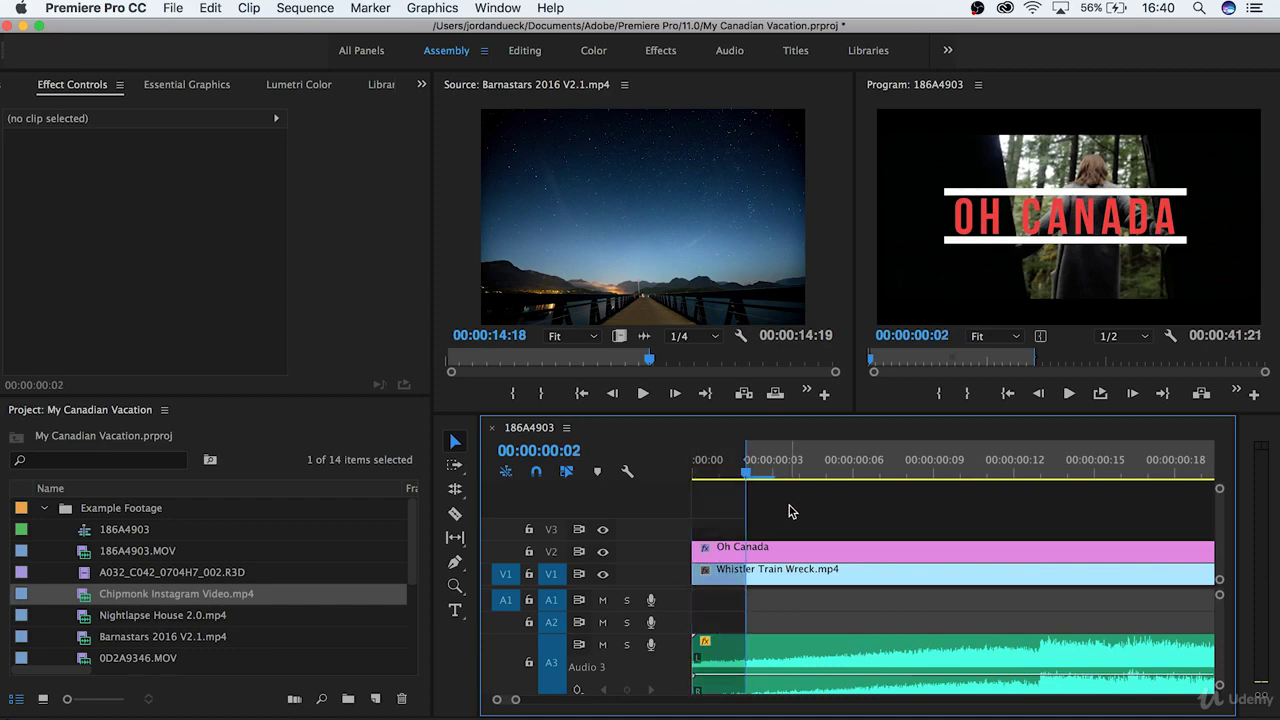
{"action": "key", "text": "minus"}
Fit the whole sequence in the timeline, then choose File > Export > Media
{"action": "key", "text": "minus"}
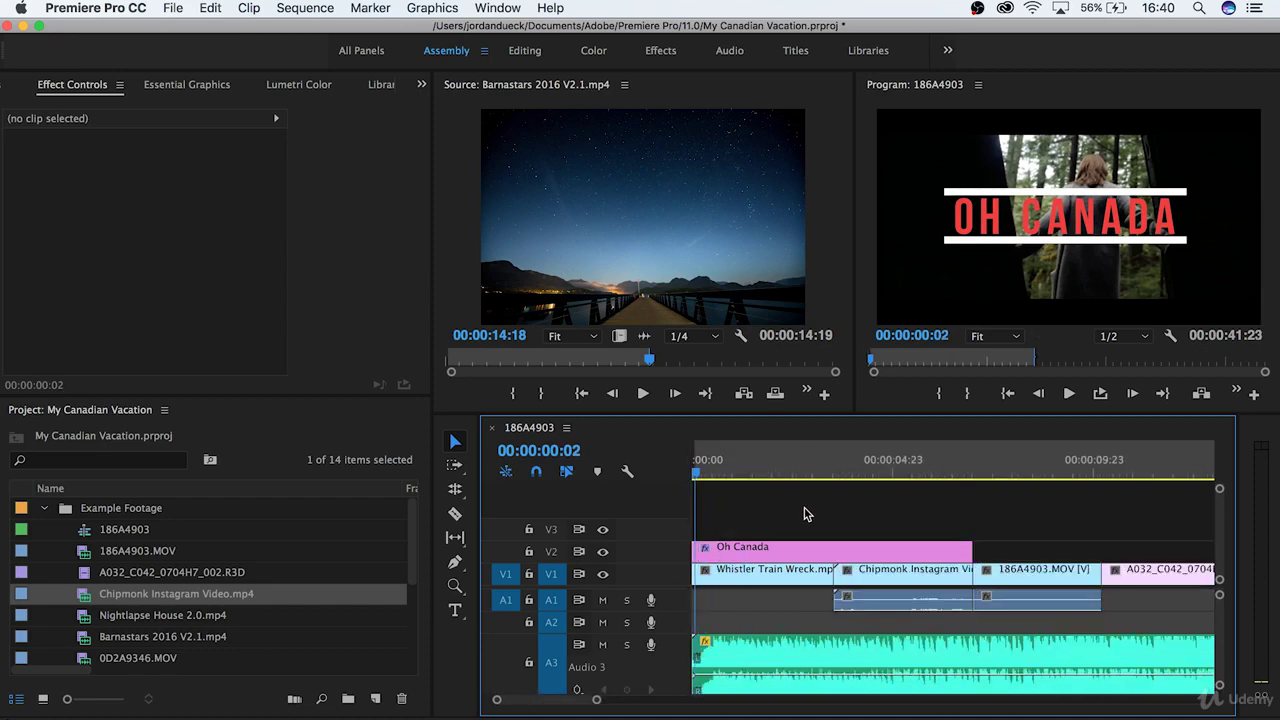
{"action": "key", "text": "minus"}
{"action": "left_click", "coordinate": [172, 8]}
{"action": "mouse_move", "coordinate": [214, 626]}
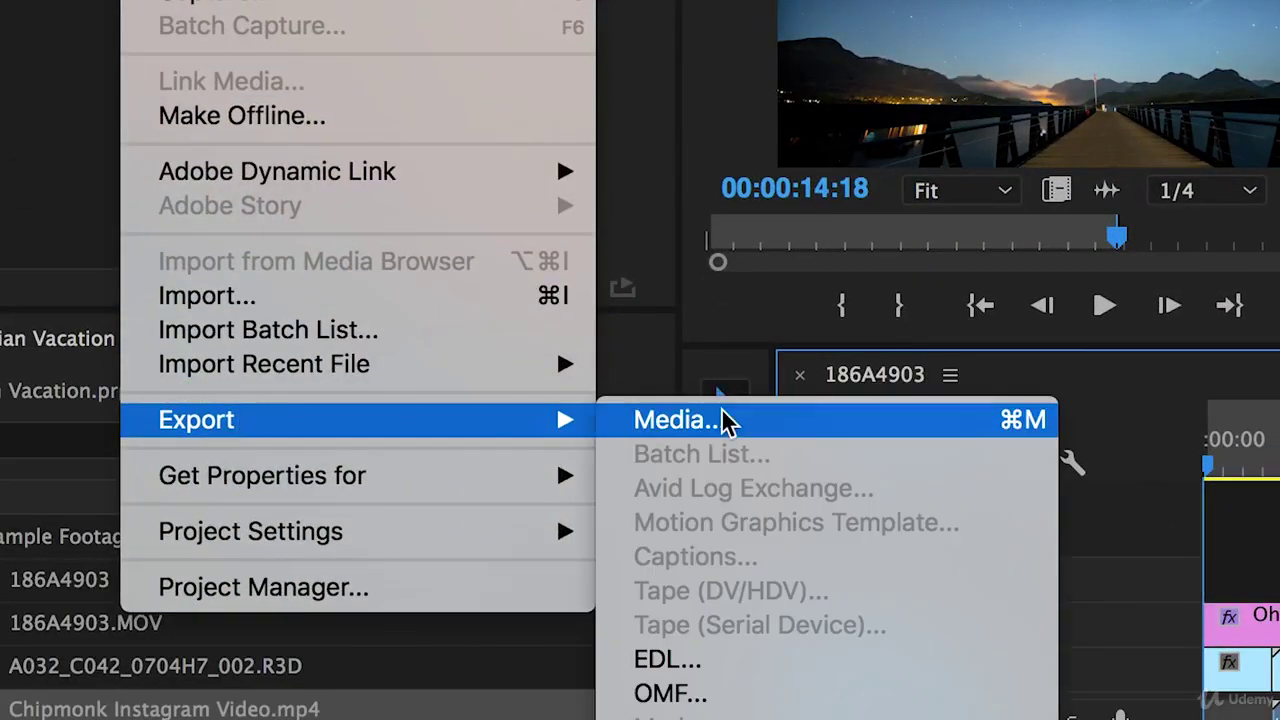
{"action": "left_click", "coordinate": [728, 420]}
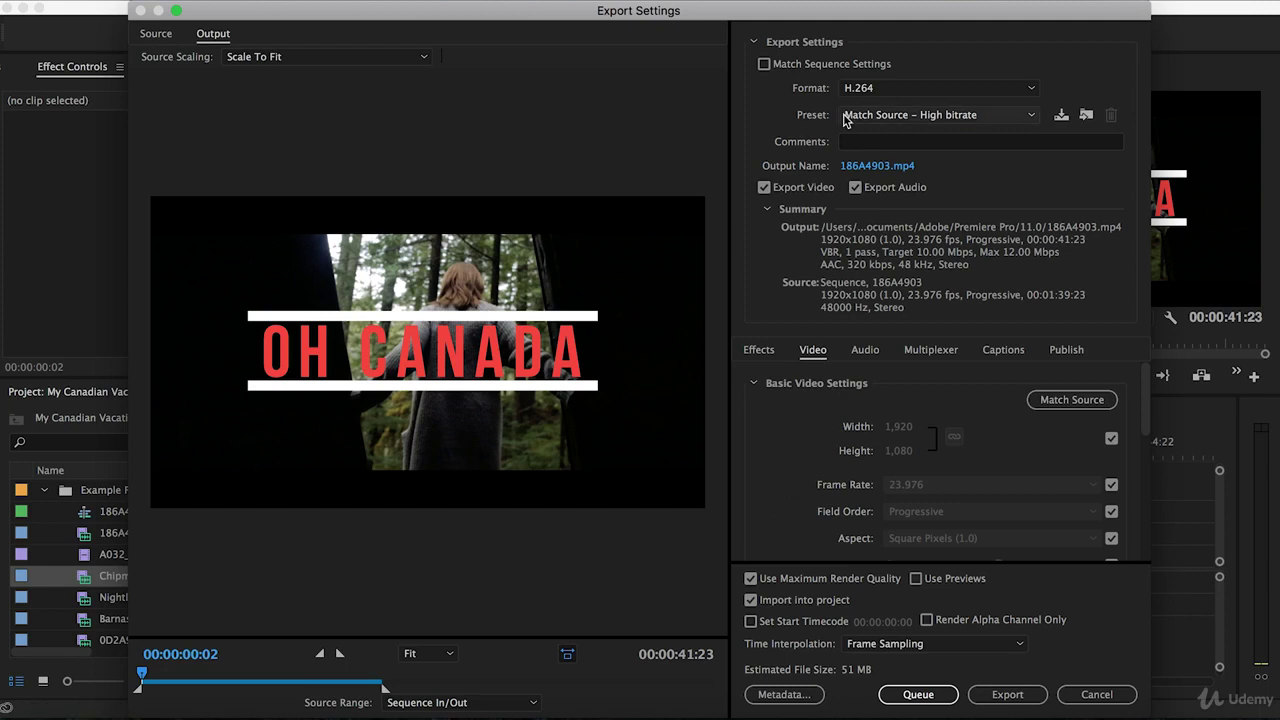
Set Format to H.264 and Preset to Match Source – High bitrate
{"action": "left_click", "coordinate": [995, 88]}
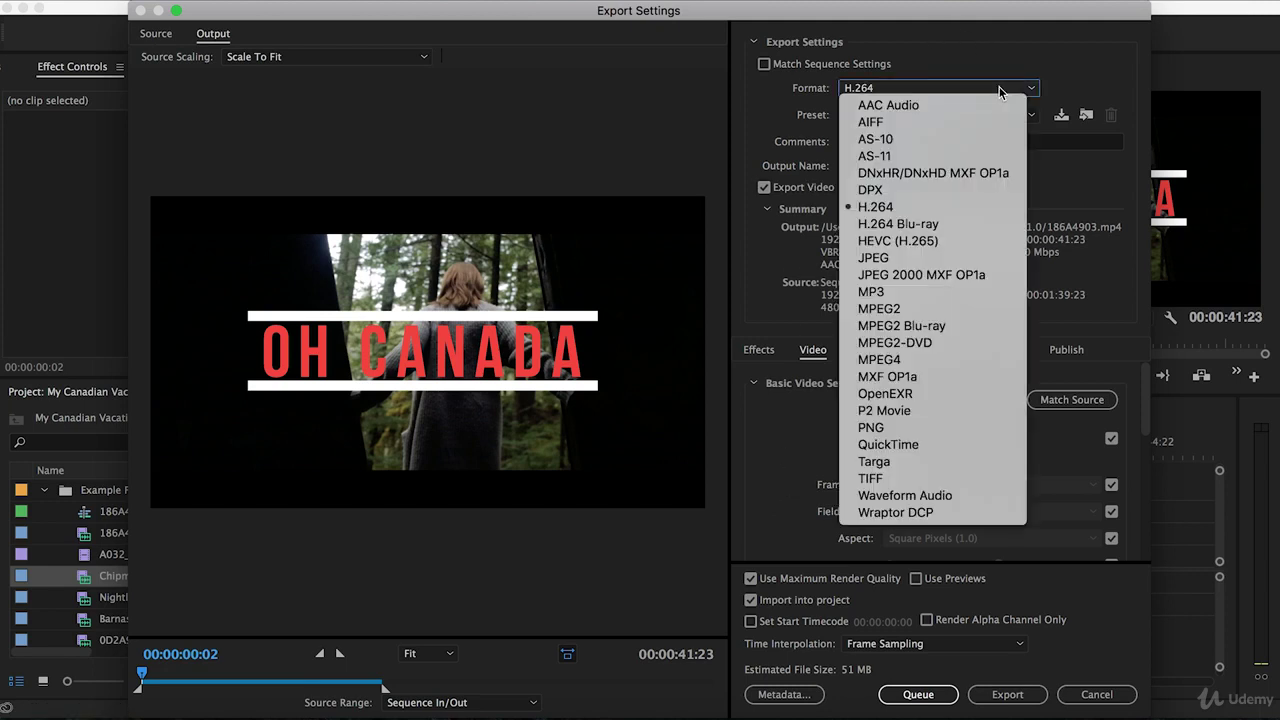
{"action": "left_click", "coordinate": [915, 206]}
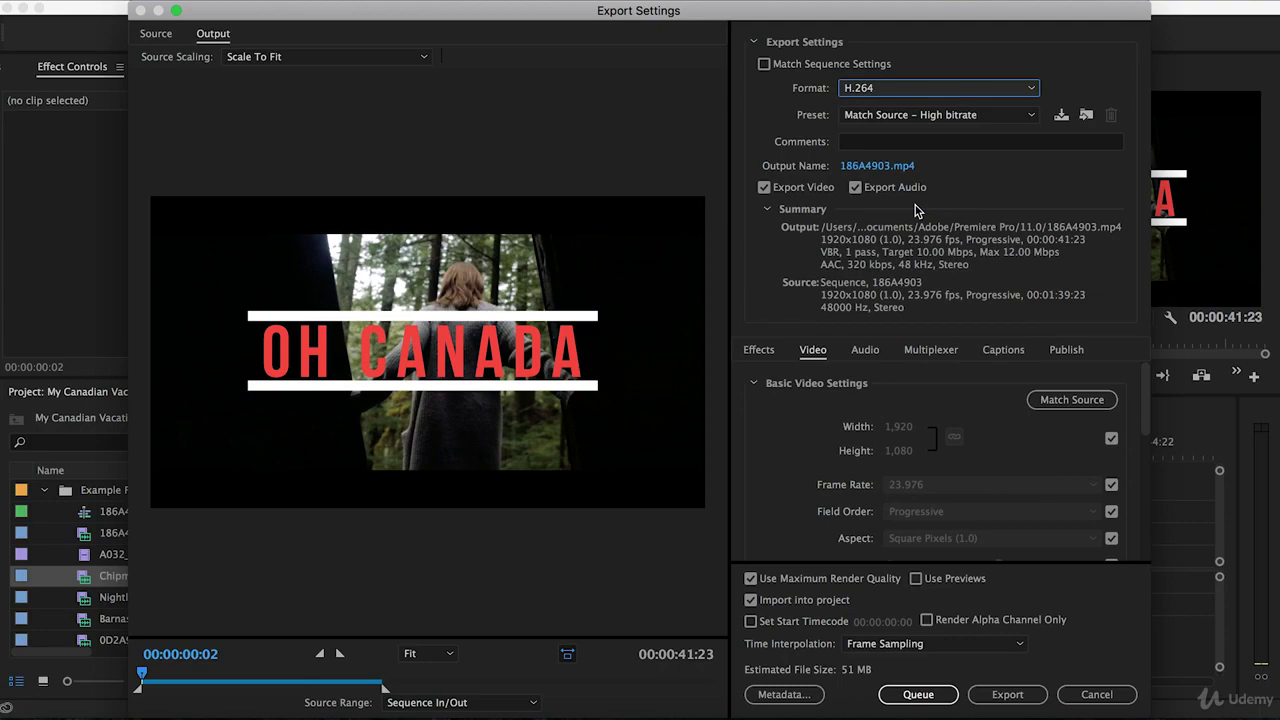
{"action": "left_click", "coordinate": [1033, 115]}
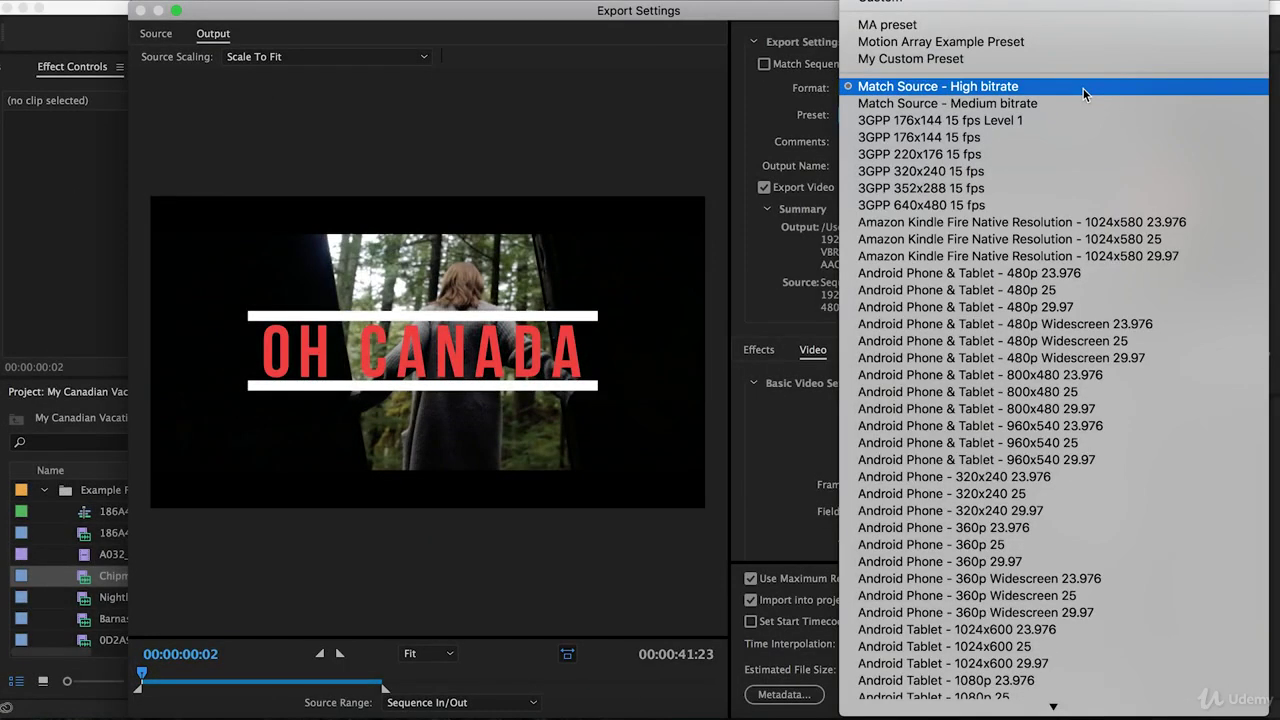
{"action": "left_click", "coordinate": [1083, 88]}
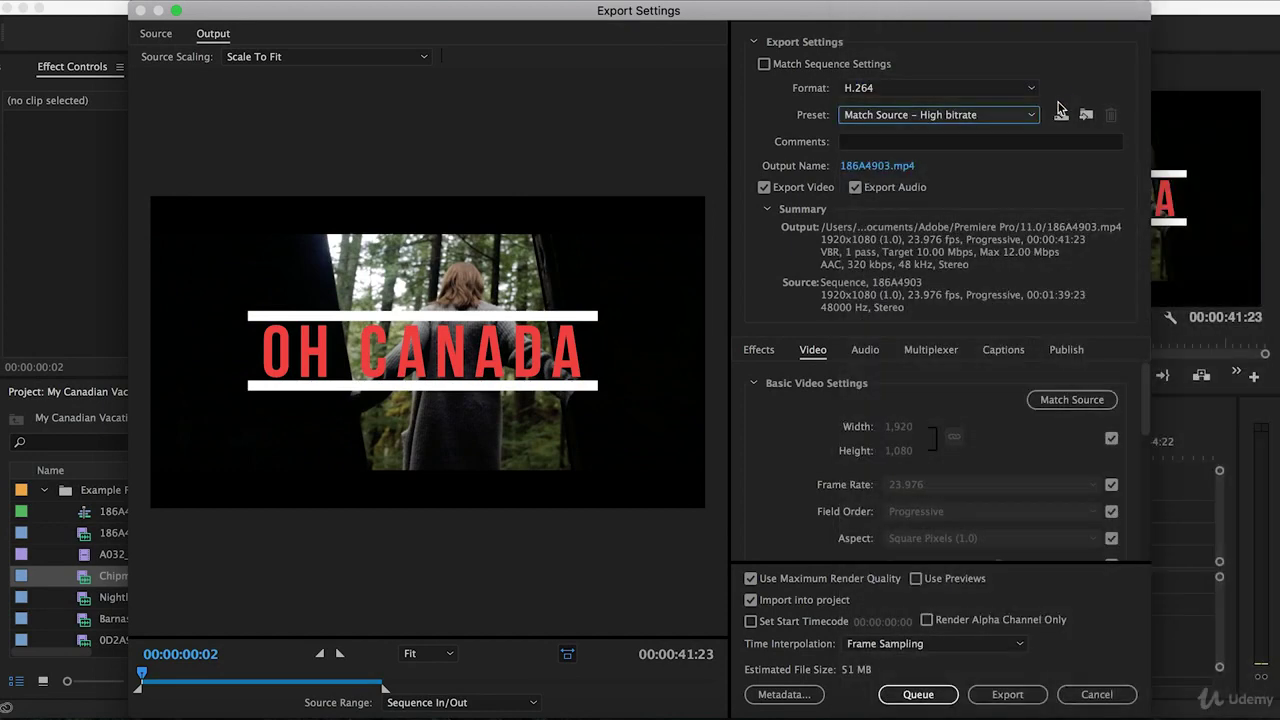
{"action": "left_click", "coordinate": [880, 168]}
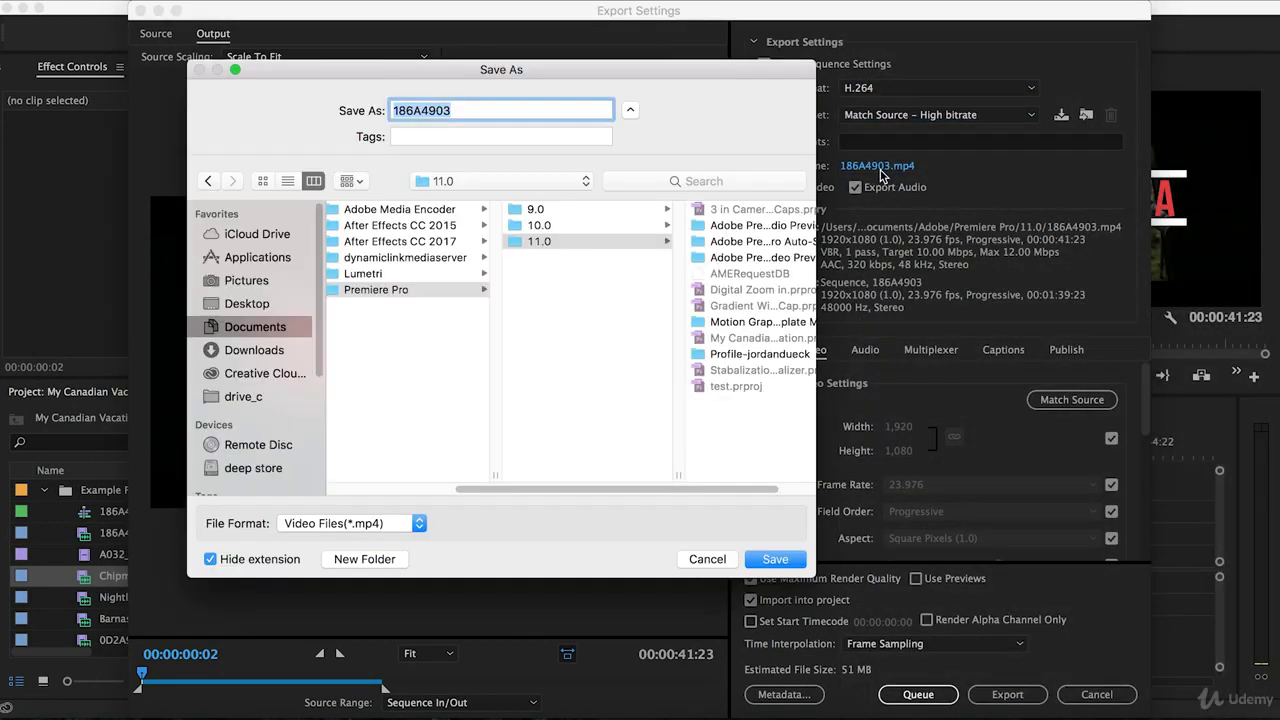
Name the output 'My Canadian Vacation' in the Desktop folder and confirm
{"action": "left_click", "coordinate": [240, 306]}
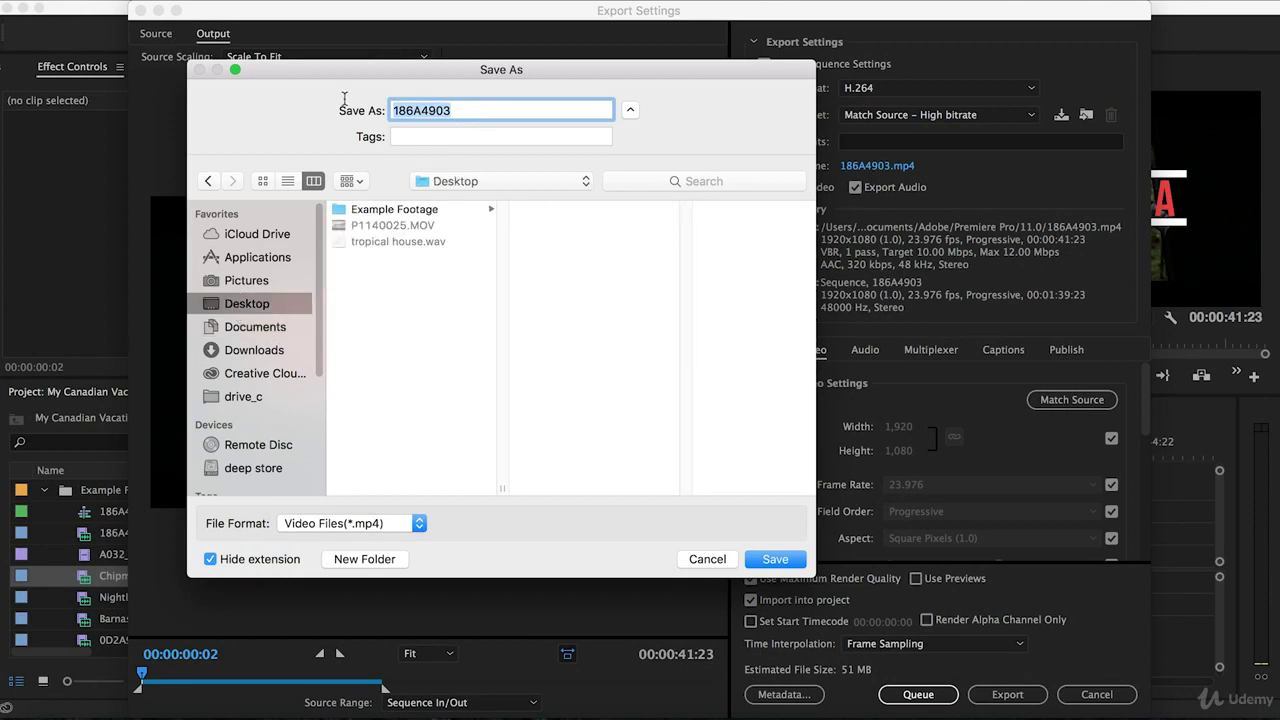
{"action": "type", "text": "My Cana"}
{"action": "type", "text": "dian"}
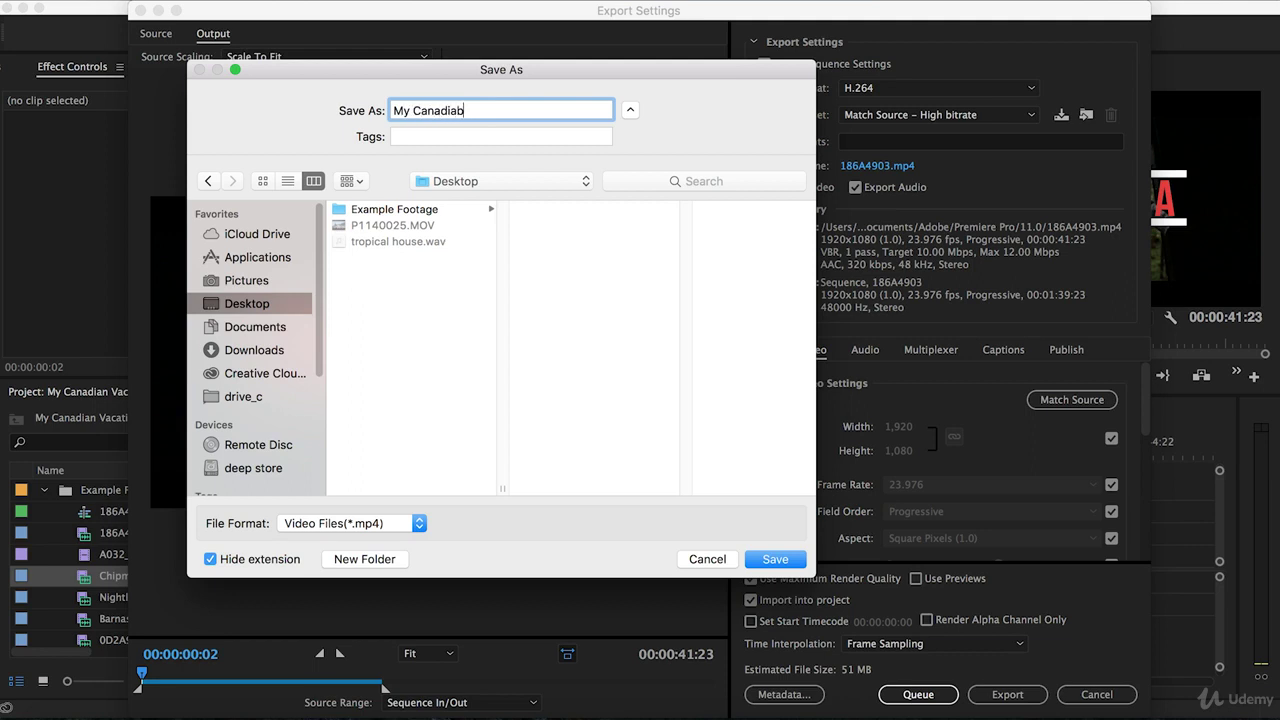
{"action": "key", "text": "BackSpace"}
{"action": "type", "text": "n Vacati"}
{"action": "type", "text": "on"}
{"action": "left_click", "coordinate": [781, 562]}
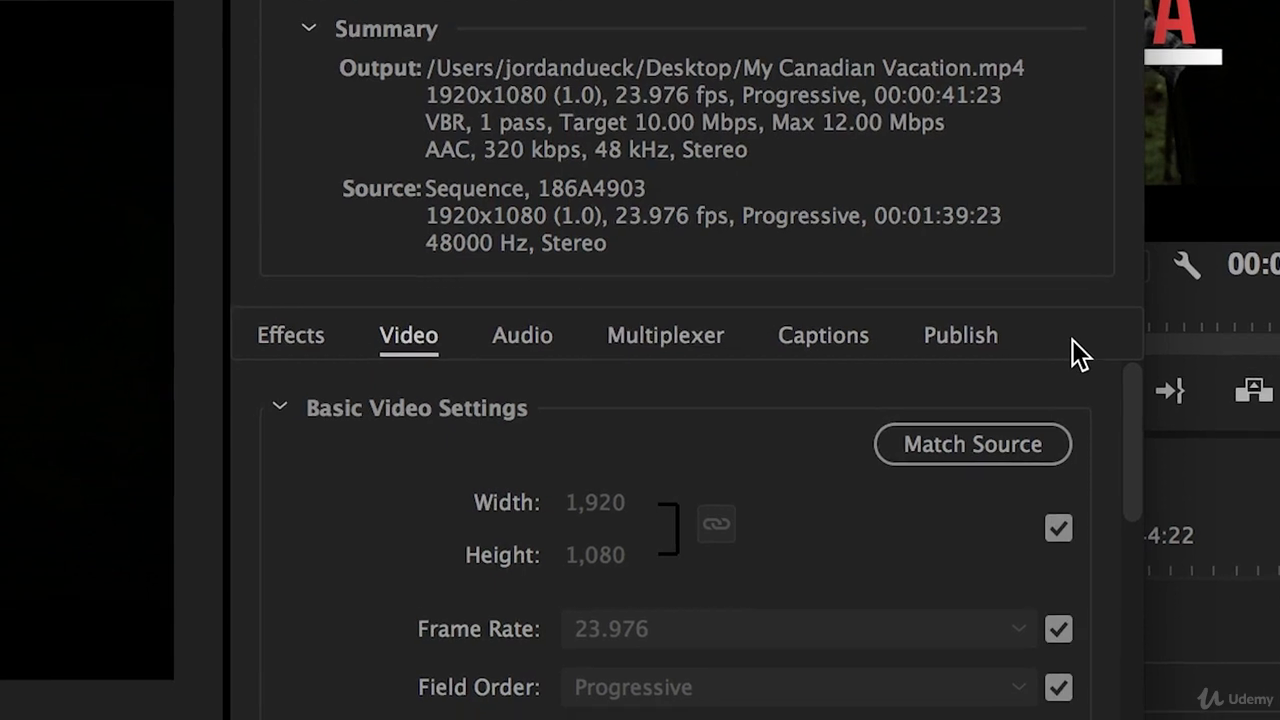
Re-tick match-source for Width and Height so the export follows 1920×1080
{"action": "scroll", "coordinate": [835, 435], "scroll_direction": "down", "scroll_amount": 1}
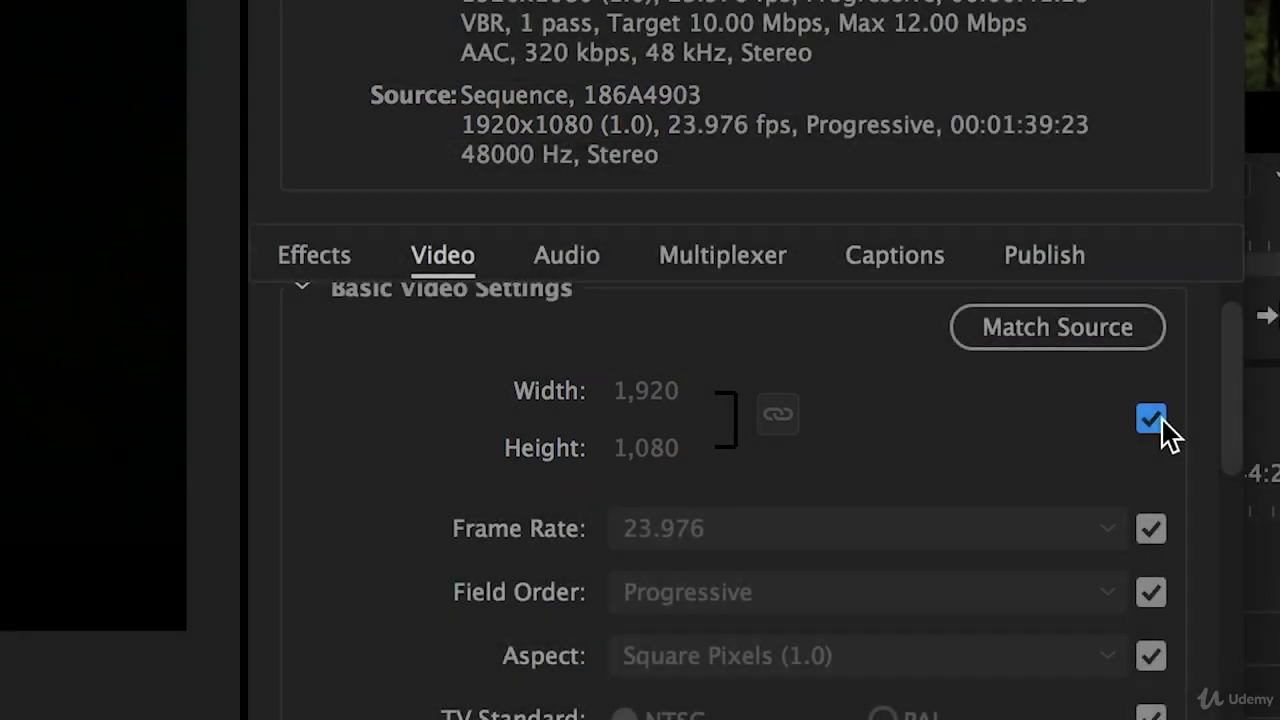
{"action": "left_click", "coordinate": [1153, 419]}
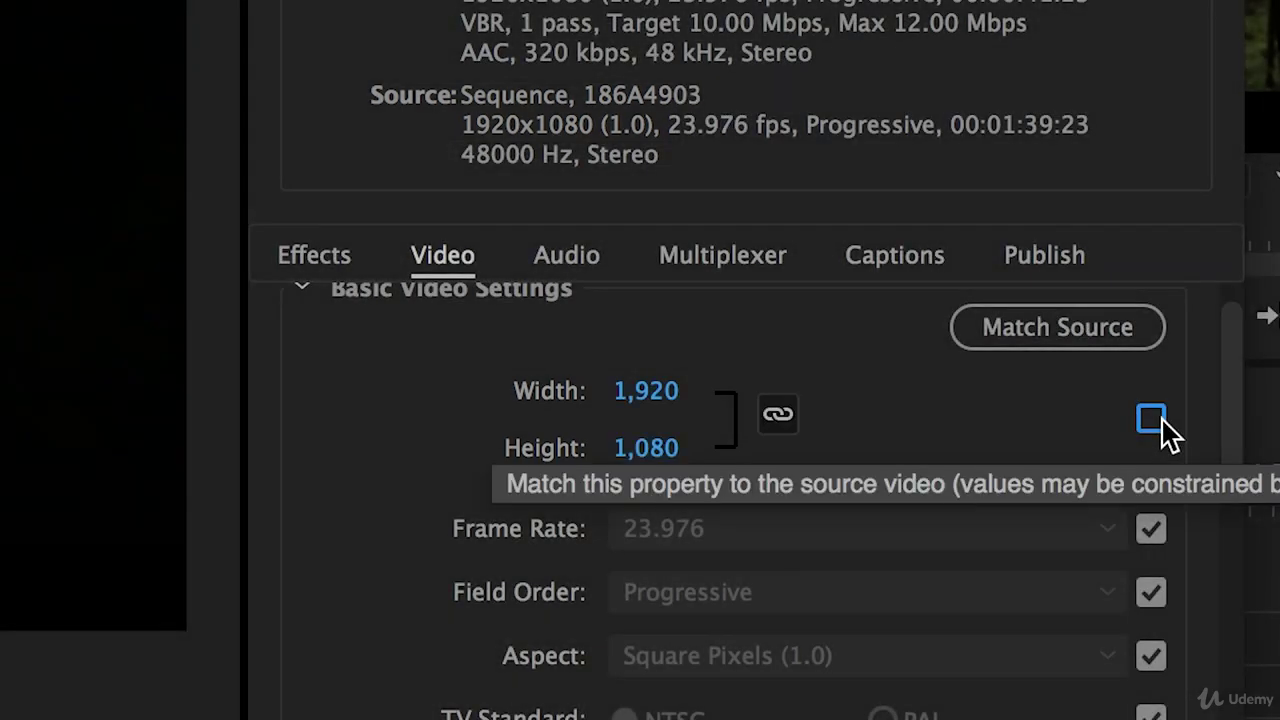
{"action": "left_click", "coordinate": [670, 400]}
{"action": "left_click", "coordinate": [660, 452]}
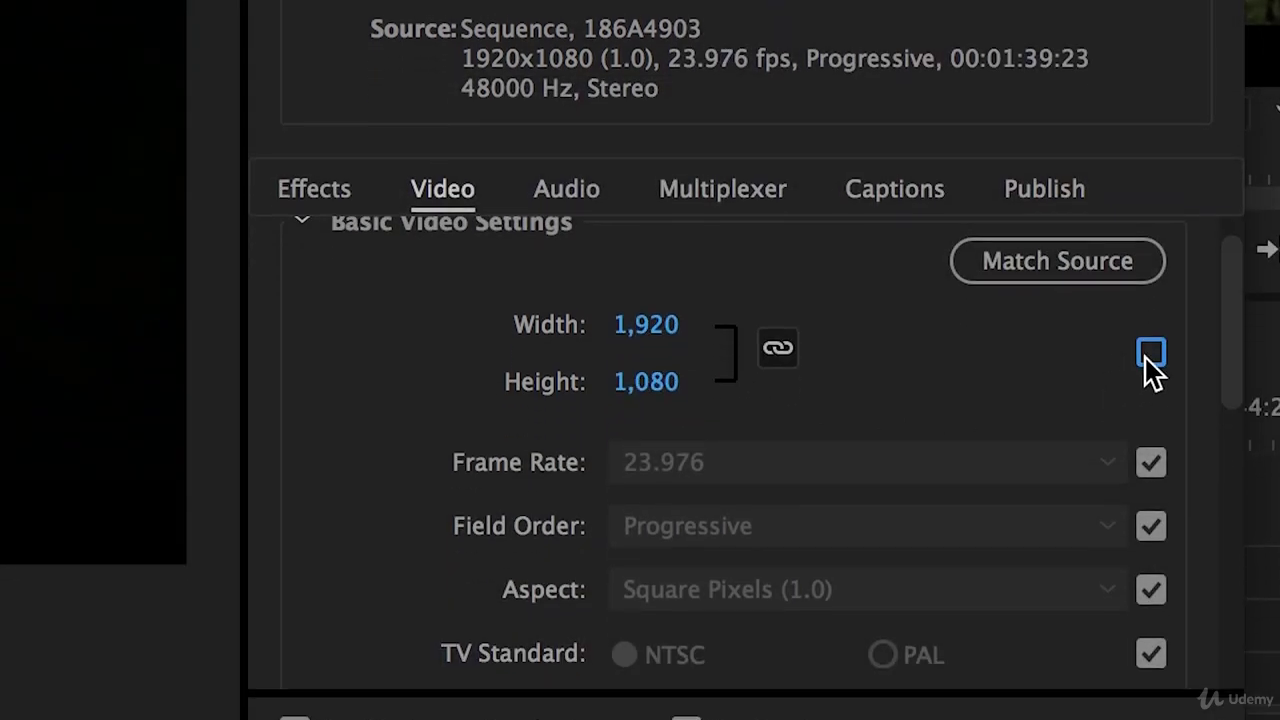
{"action": "left_click", "coordinate": [1151, 340]}
Untick TV Standard's match-source box, leaving NTSC selected
{"action": "scroll", "coordinate": [970, 392], "scroll_direction": "down", "scroll_amount": 2}
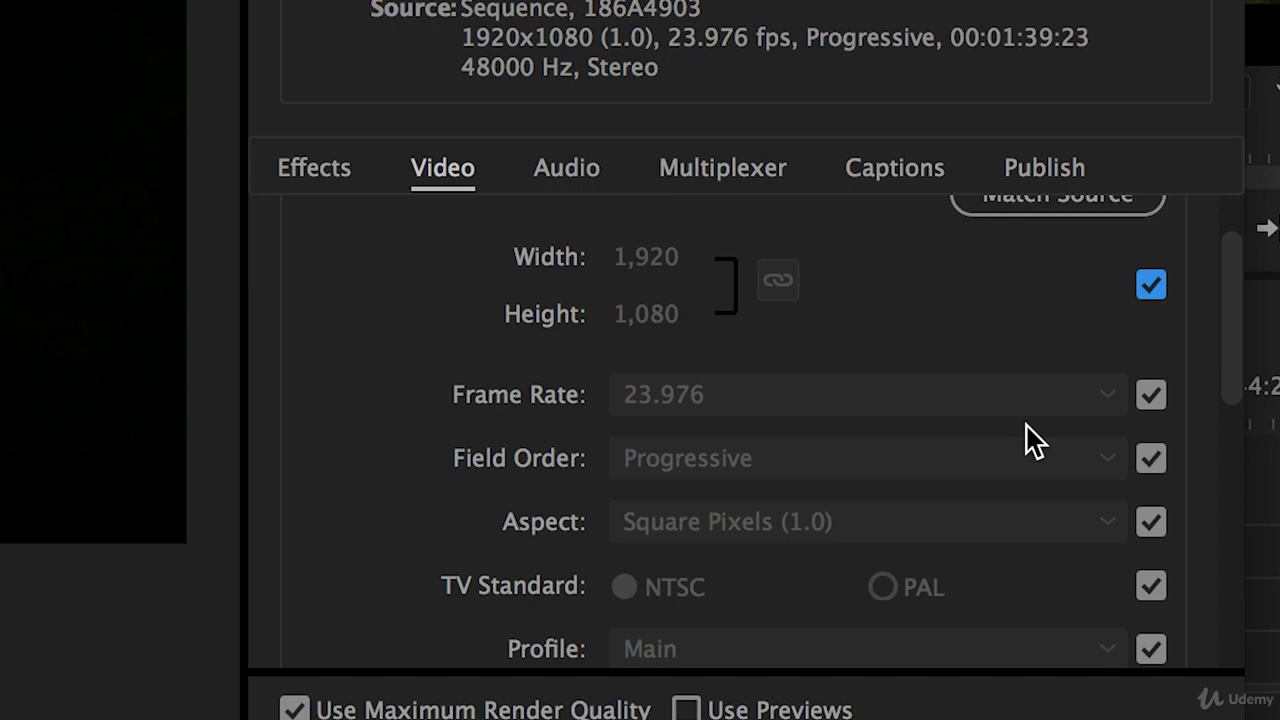
{"action": "scroll", "coordinate": [1033, 441], "scroll_direction": "down", "scroll_amount": 1}
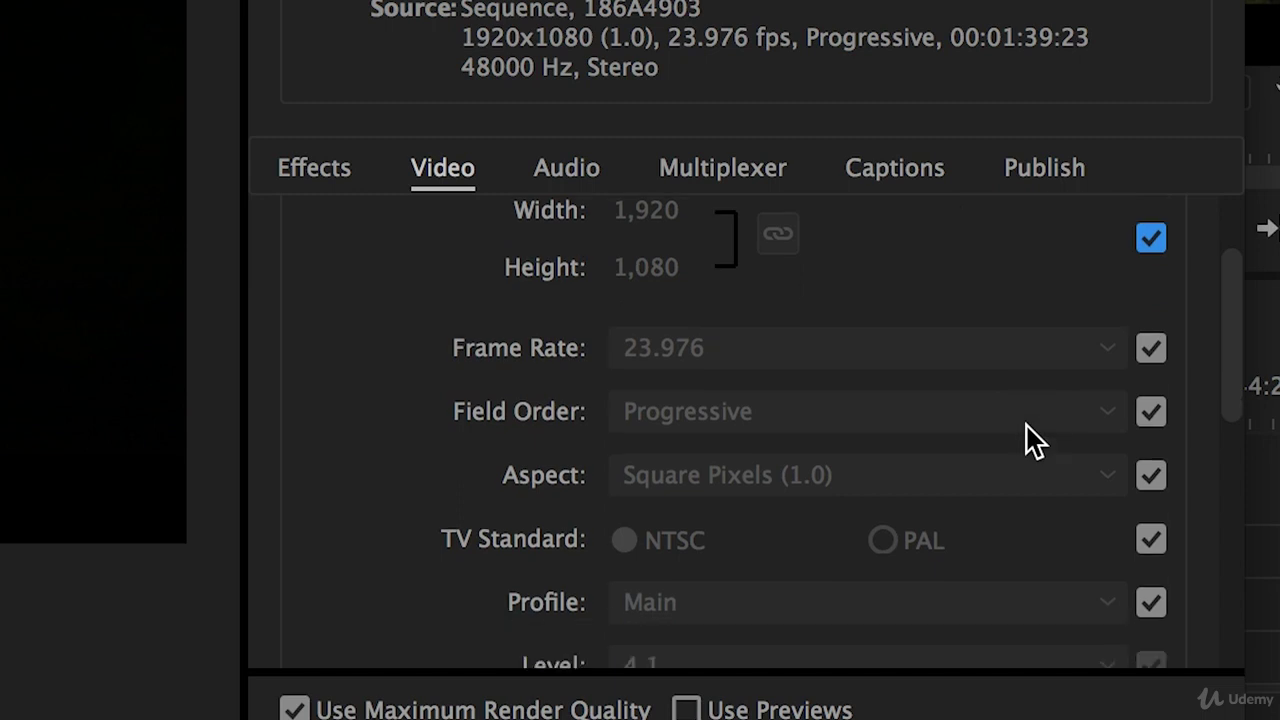
{"action": "scroll", "coordinate": [1033, 441], "scroll_direction": "down", "scroll_amount": 1}
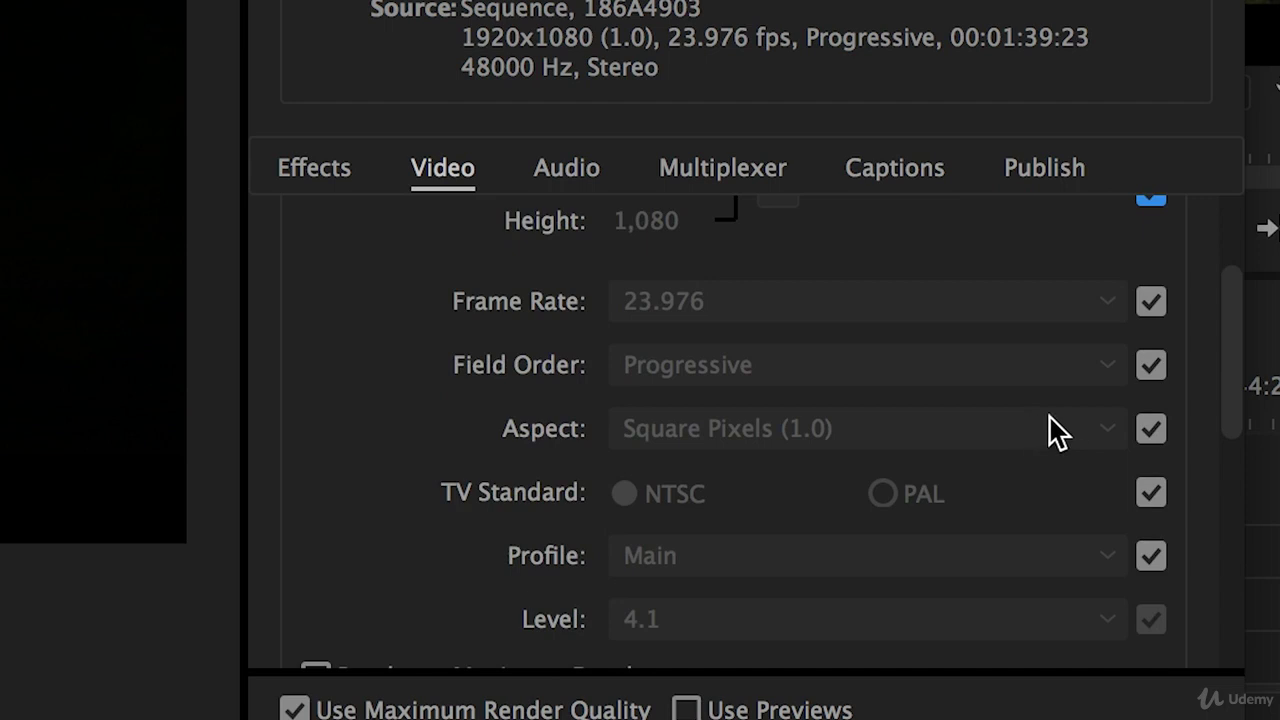
{"action": "scroll", "coordinate": [1048, 429], "scroll_direction": "down", "scroll_amount": 1}
{"action": "left_click", "coordinate": [1152, 448]}
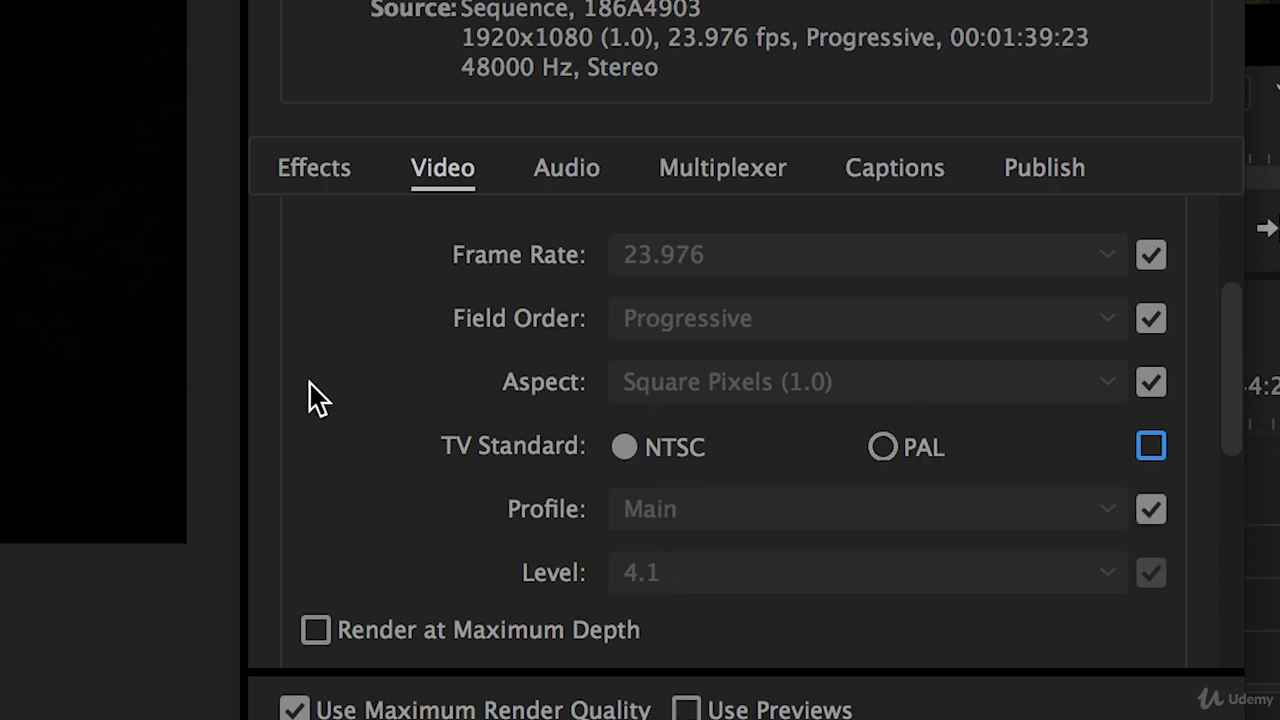
Re-match TV Standard to the source and set the H.264 profile to High, level 5.1
{"action": "left_click", "coordinate": [1148, 452]}
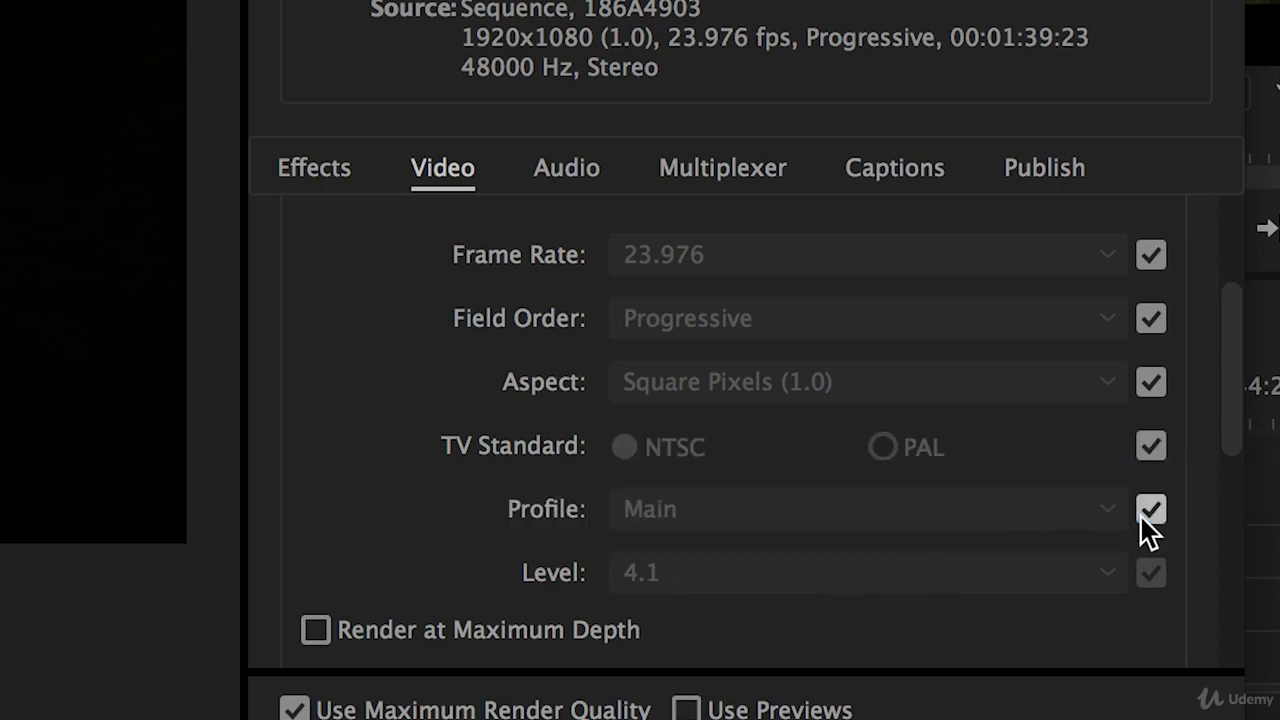
{"action": "left_click", "coordinate": [1150, 510]}
{"action": "left_click", "coordinate": [965, 510]}
{"action": "left_click", "coordinate": [686, 538]}
{"action": "left_click", "coordinate": [1150, 480]}
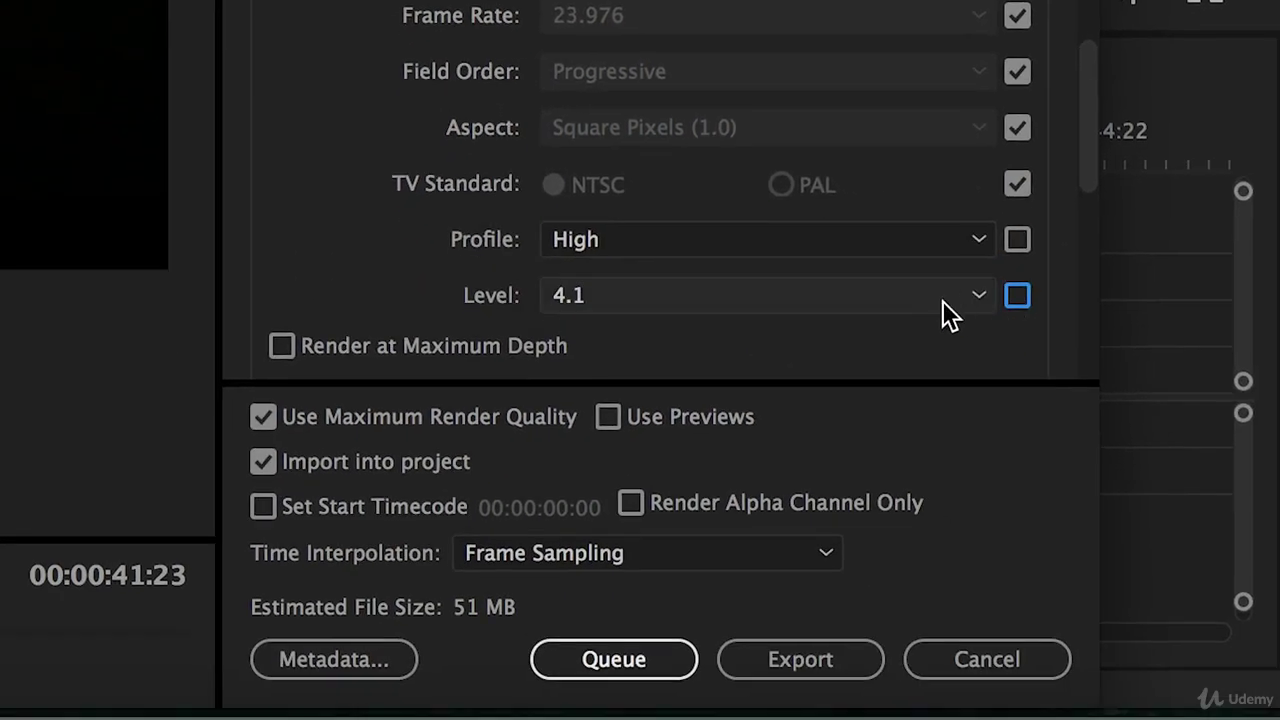
{"action": "left_click", "coordinate": [1050, 480]}
{"action": "left_click", "coordinate": [597, 643]}
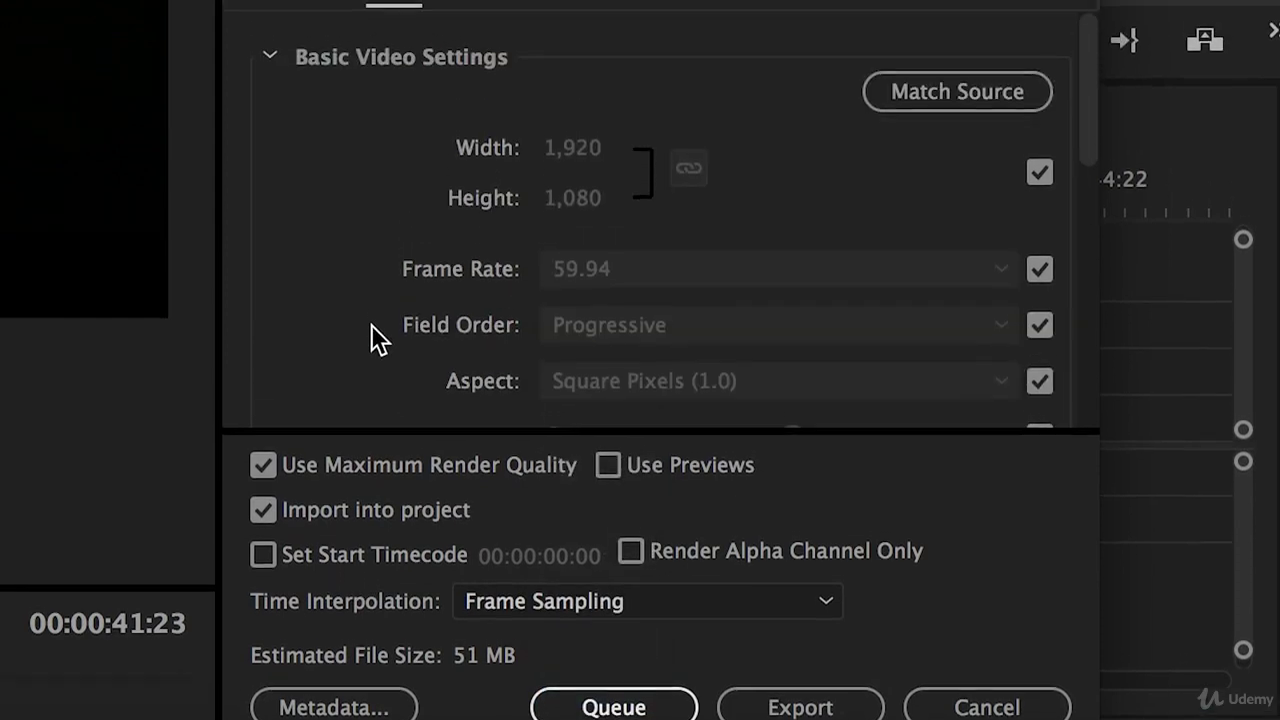
Turn on Render at Maximum Depth
{"action": "scroll", "coordinate": [375, 340], "scroll_direction": "down", "scroll_amount": 2}
{"action": "scroll", "coordinate": [371, 375], "scroll_direction": "down", "scroll_amount": 2}
{"action": "left_click", "coordinate": [283, 325]}
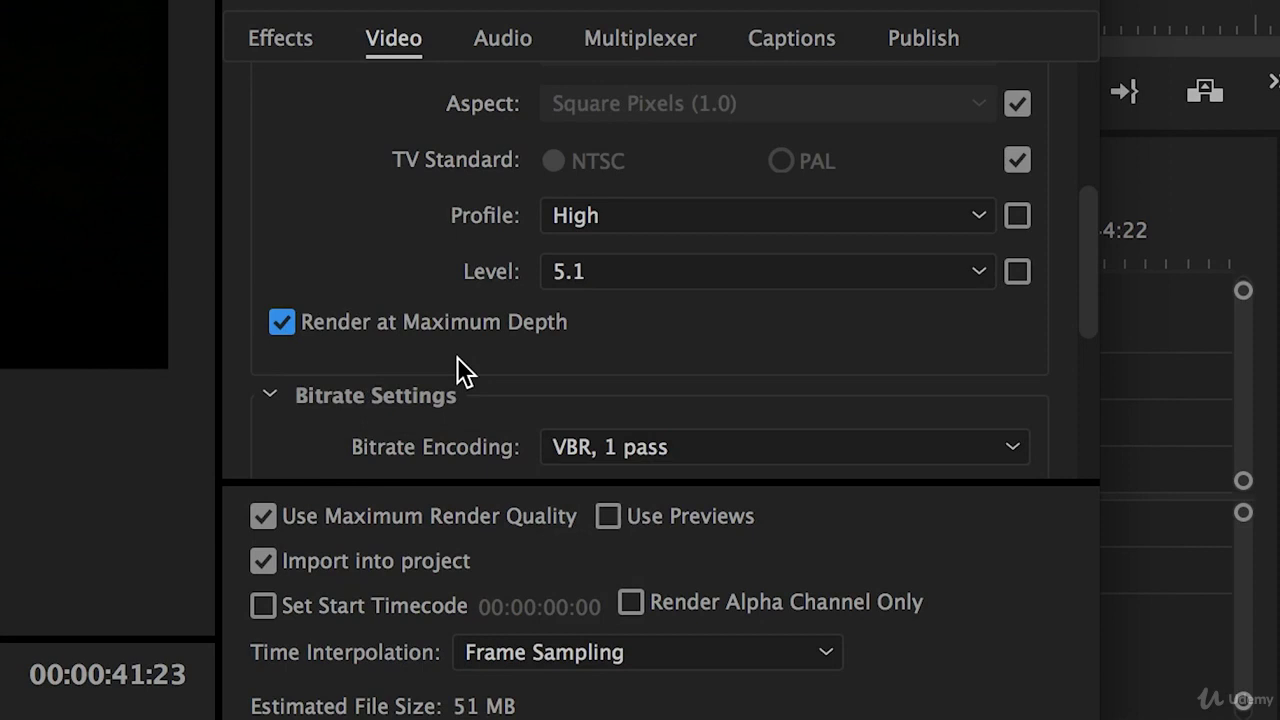
{"action": "scroll", "coordinate": [457, 357], "scroll_direction": "down", "scroll_amount": 2}
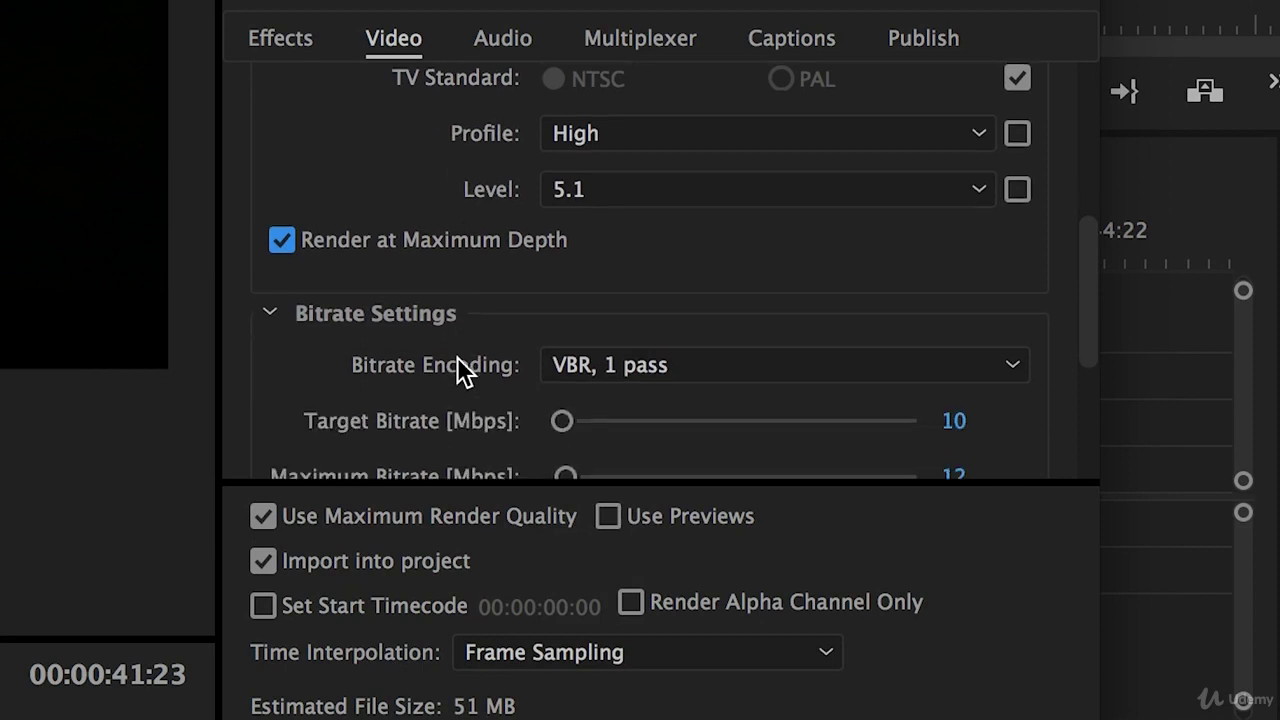
{"action": "scroll", "coordinate": [457, 357], "scroll_direction": "down", "scroll_amount": 2}
{"action": "left_click", "coordinate": [888, 283]}
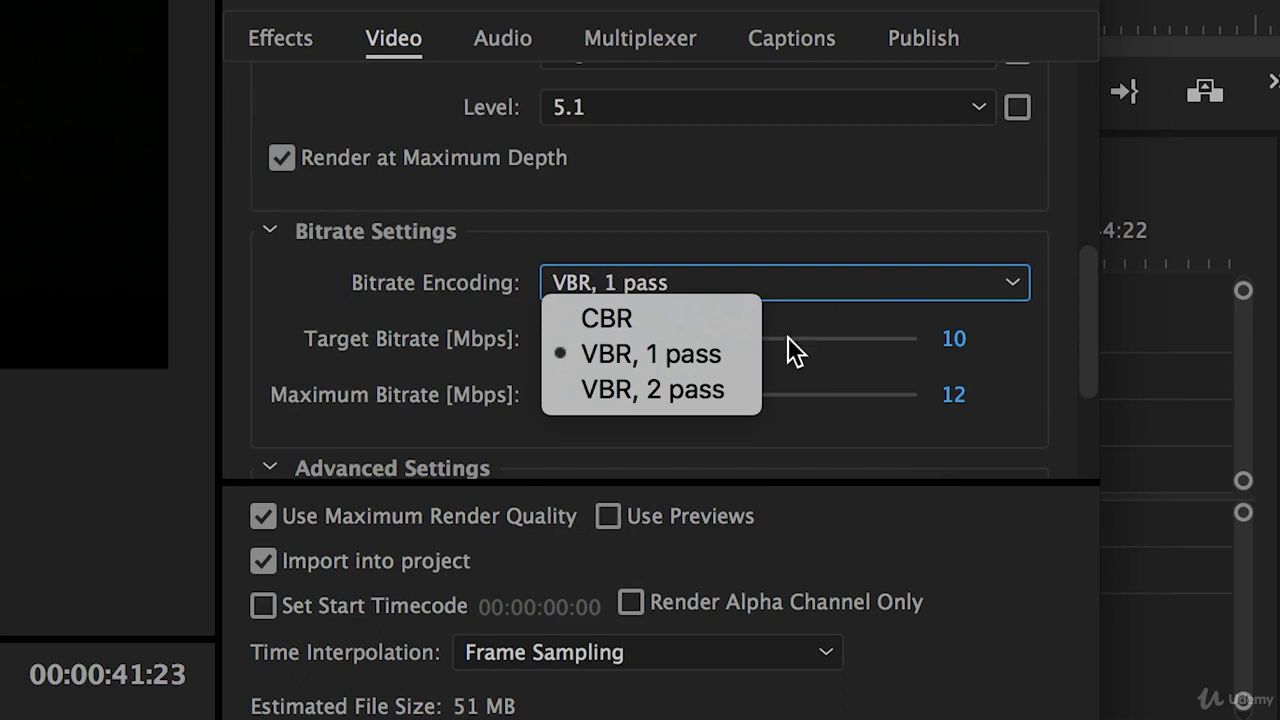
Set Bitrate Encoding to VBR, 2 pass, at 10 Mbps target and 12 Mbps maximum
{"action": "left_click", "coordinate": [730, 390]}
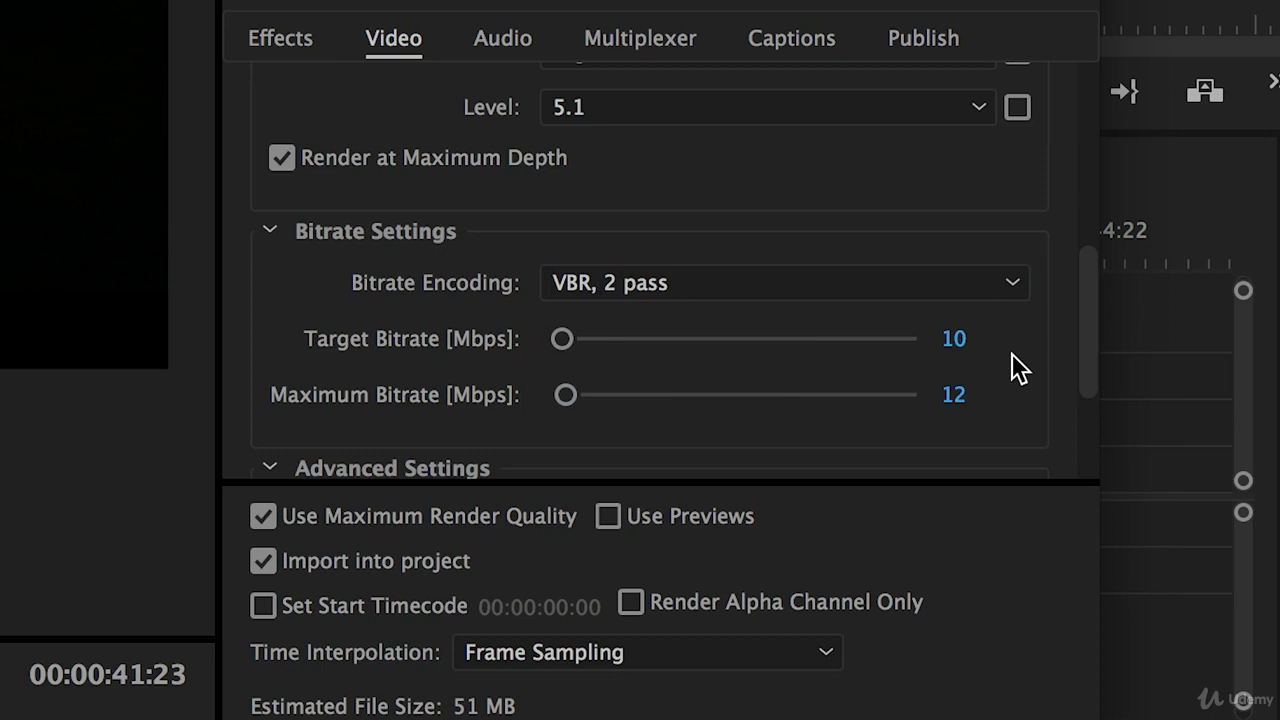
{"action": "scroll", "coordinate": [1011, 353], "scroll_direction": "down", "scroll_amount": 1}
{"action": "scroll", "coordinate": [1011, 353], "scroll_direction": "down", "scroll_amount": 1}
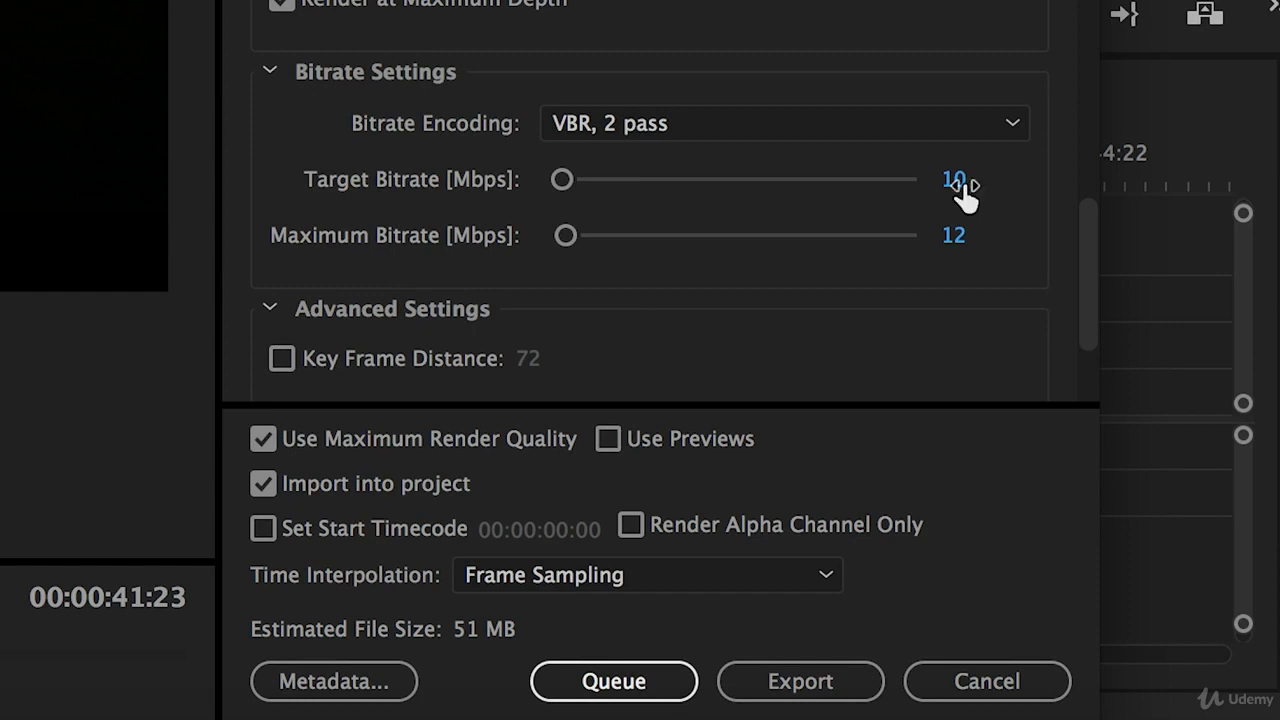
Set the target bitrate to 20 Mbps, fine-tune it to about 20.4, and start exporting
{"action": "left_click", "coordinate": [960, 186]}
{"action": "type", "text": "20"}
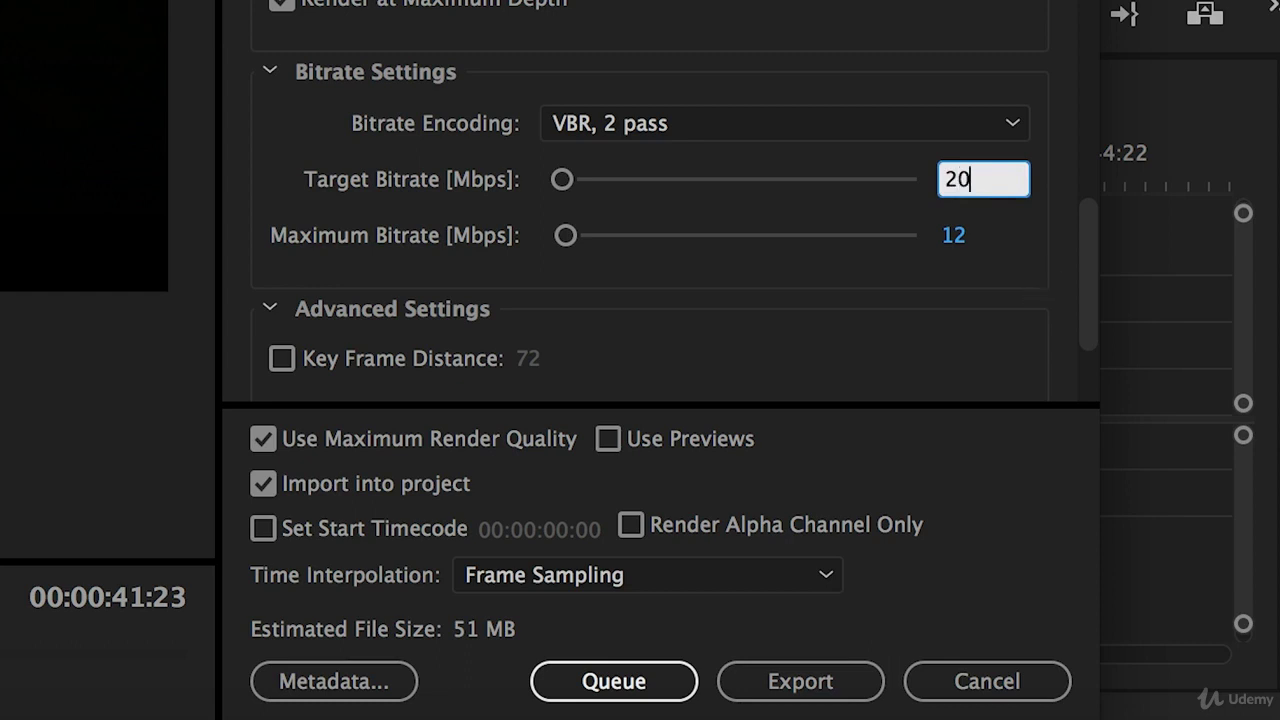
{"action": "key", "text": "Return"}
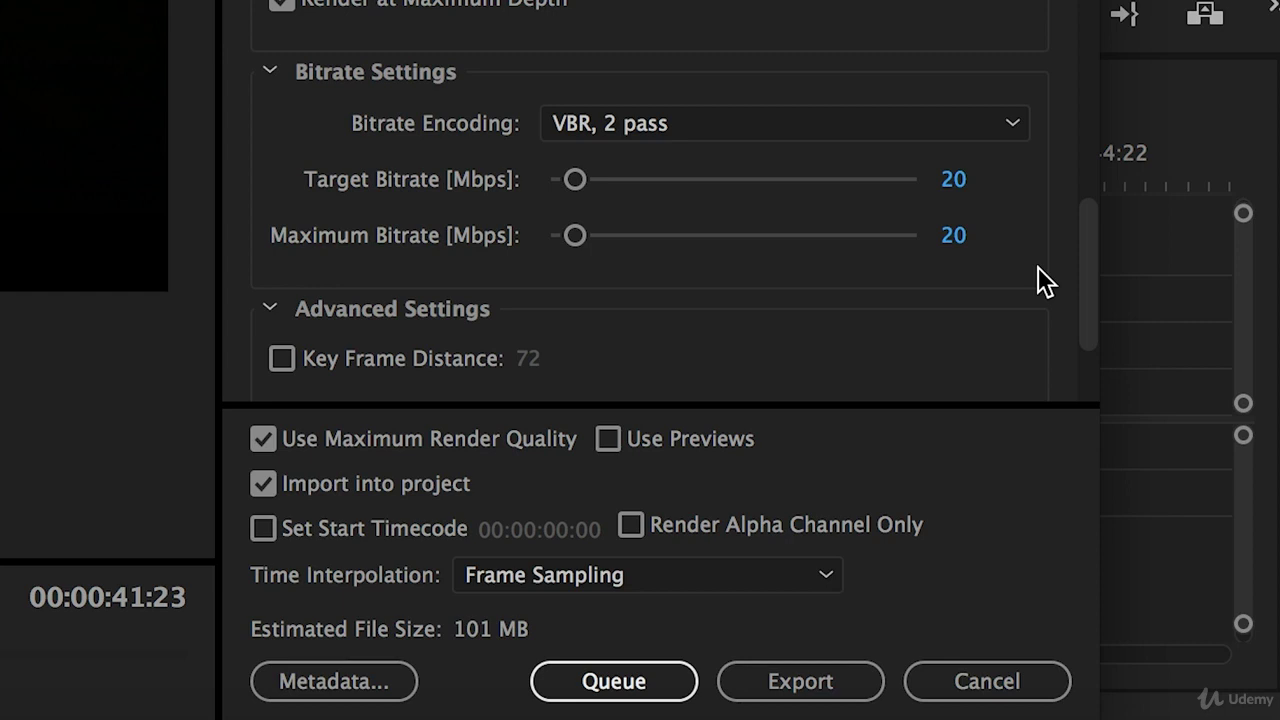
{"action": "mouse_move", "coordinate": [957, 179]}
{"action": "left_mouse_down"}
{"action": "mouse_move", "coordinate": [780, 202]}
{"action": "mouse_move", "coordinate": [994, 201]}
{"action": "left_mouse_up"}
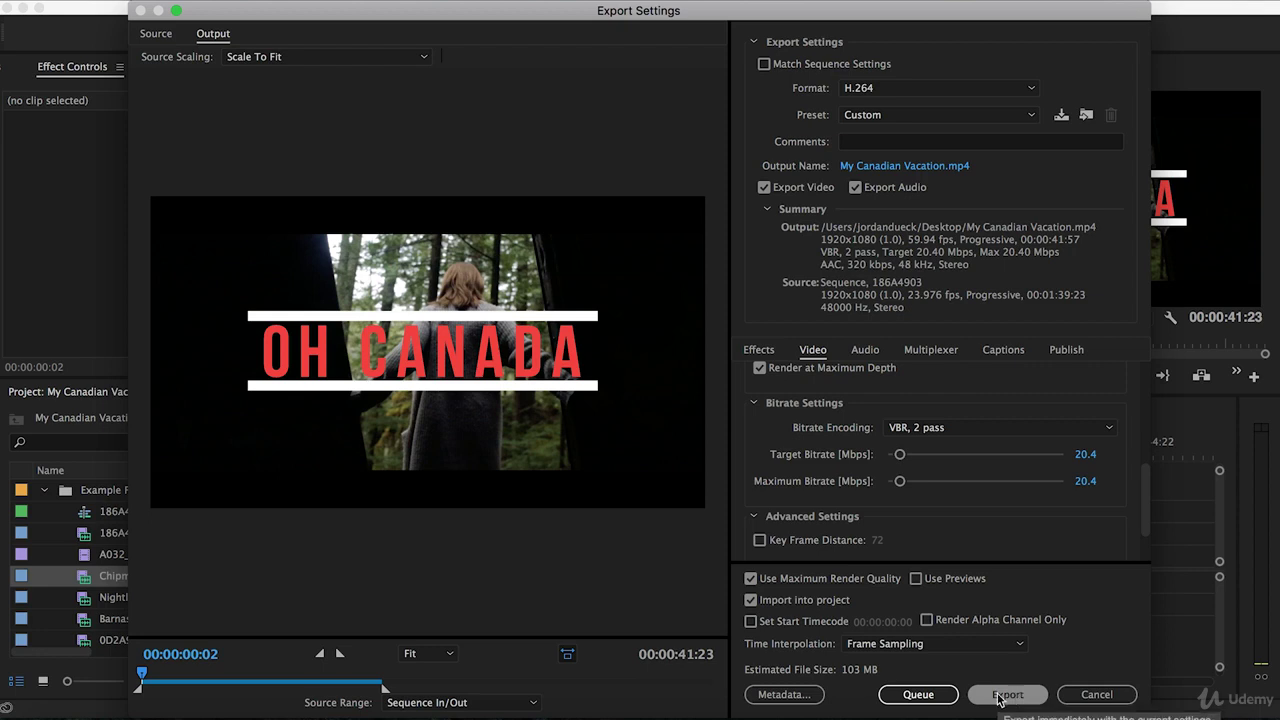
{"action": "left_click", "coordinate": [1018, 697]}
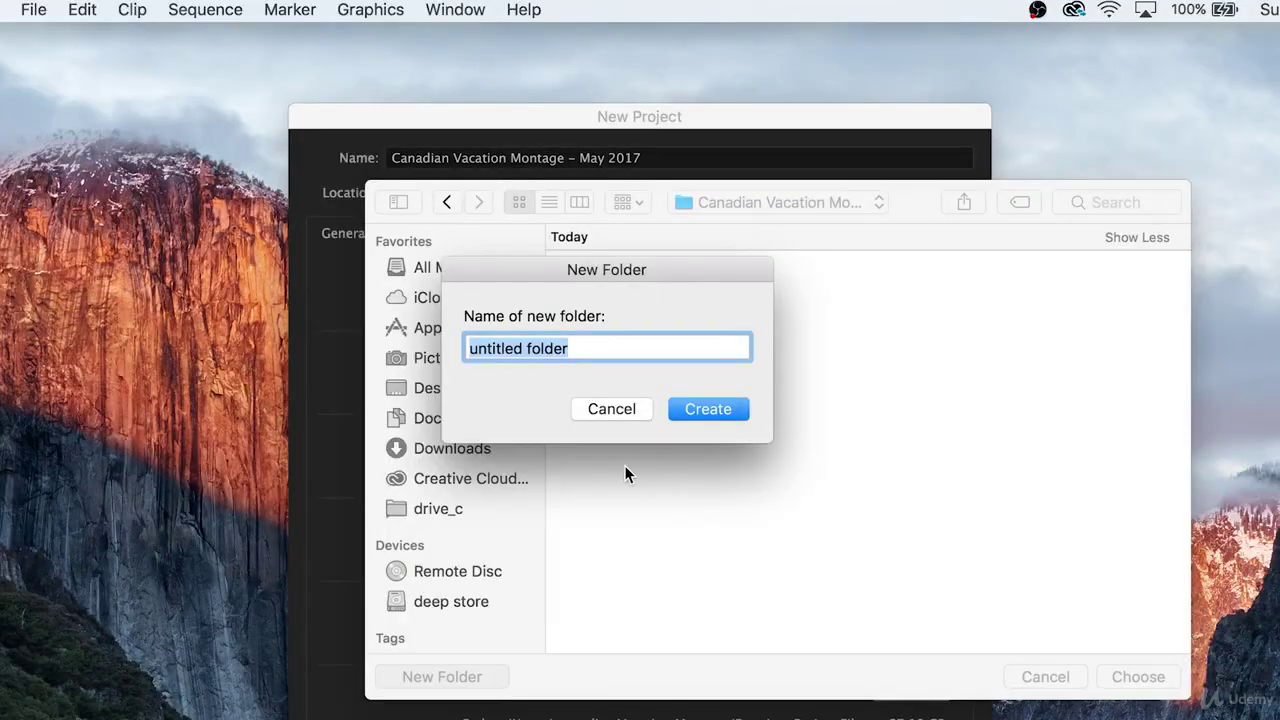
After the export, create a new project, add a trimmed clip, and adjust its EQ and blacks
{"action": "left_click", "coordinate": [1138, 677]}
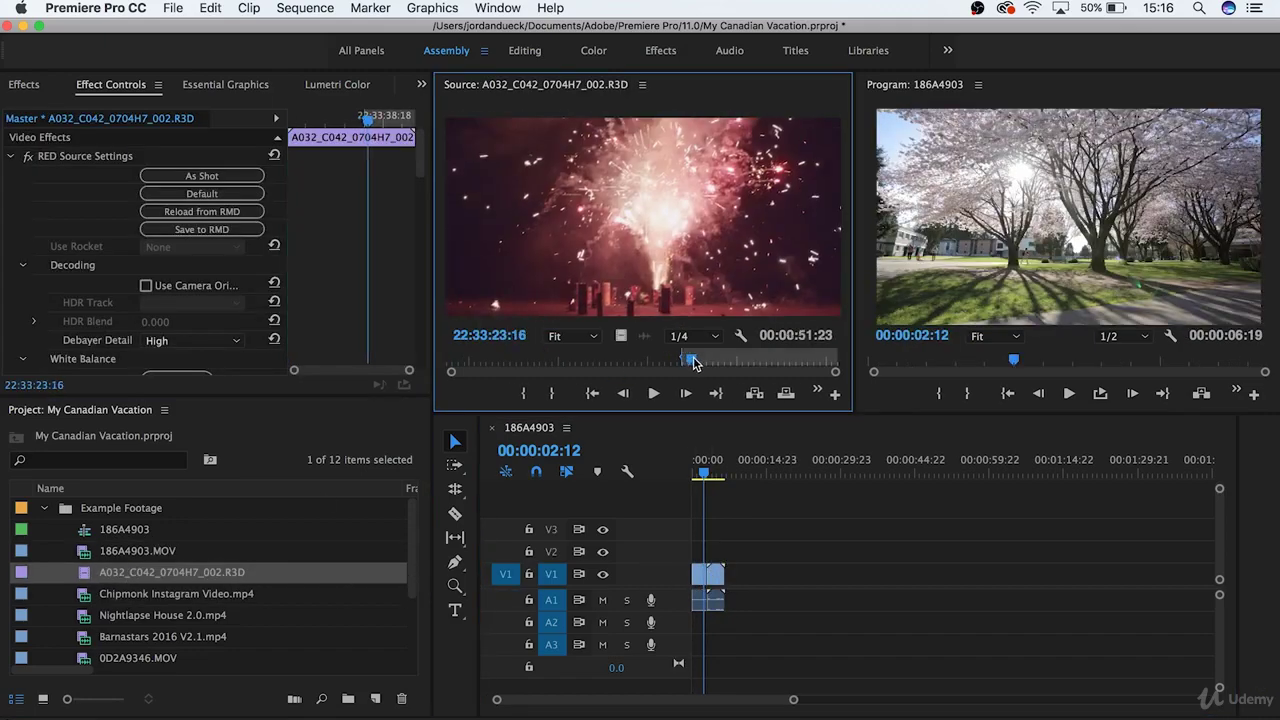
{"action": "left_click_drag", "start_coordinate": [640, 250], "coordinate": [744, 574]}
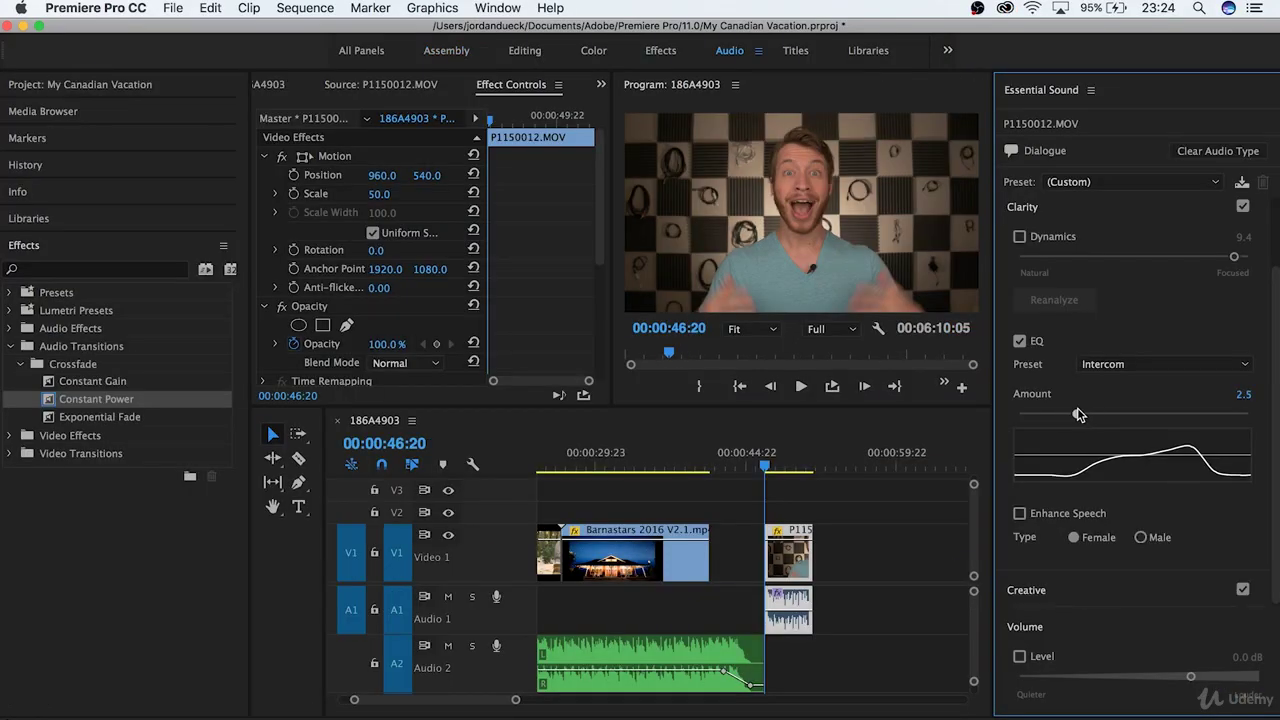
{"action": "left_click_drag", "start_coordinate": [1078, 414], "coordinate": [1200, 417]}
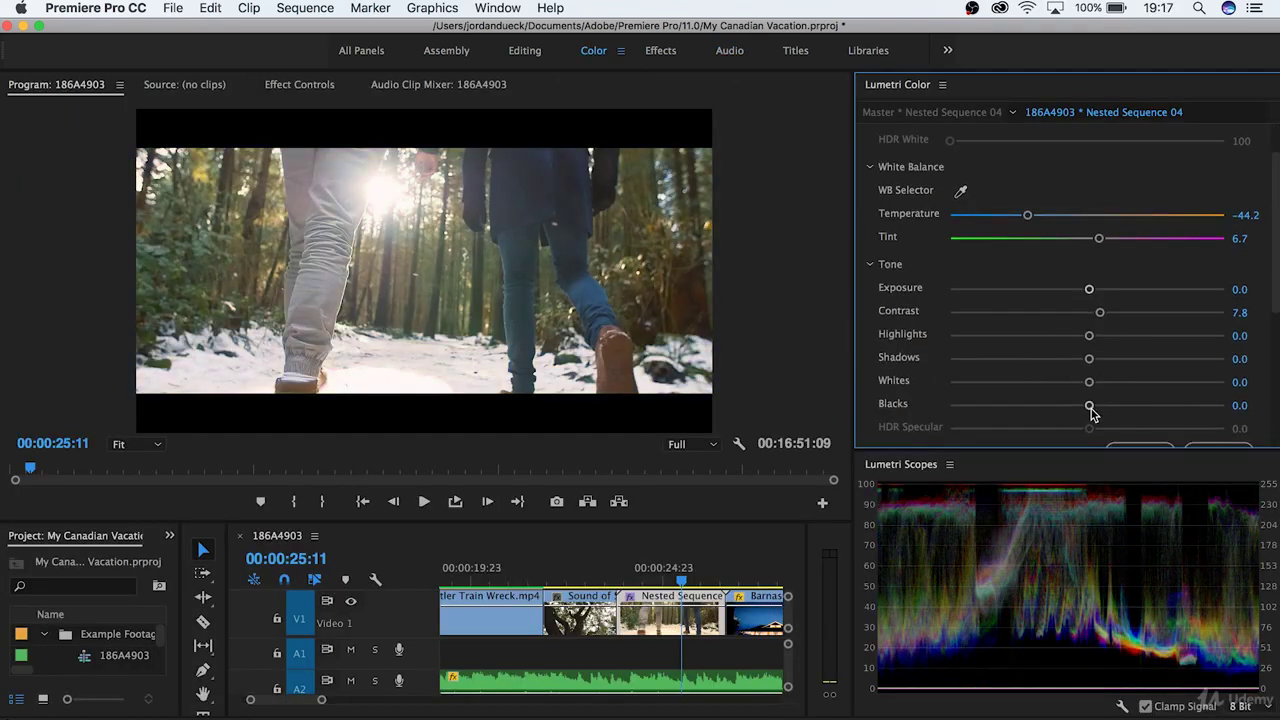
{"action": "left_click_drag", "start_coordinate": [1089, 408], "coordinate": [994, 410]}
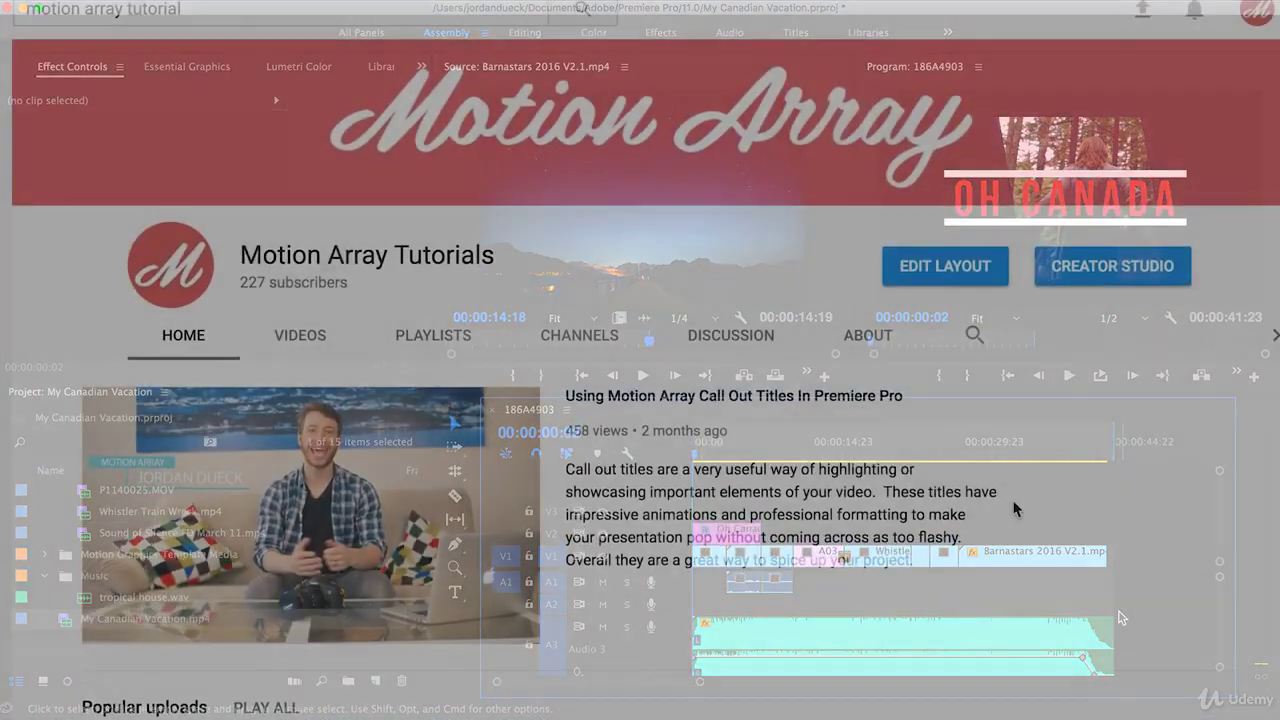
Scroll through the Motion Array Tutorials channel and the motionarray.com homepage
{"action": "scroll", "coordinate": [1013, 510], "scroll_direction": "down", "scroll_amount": 3}
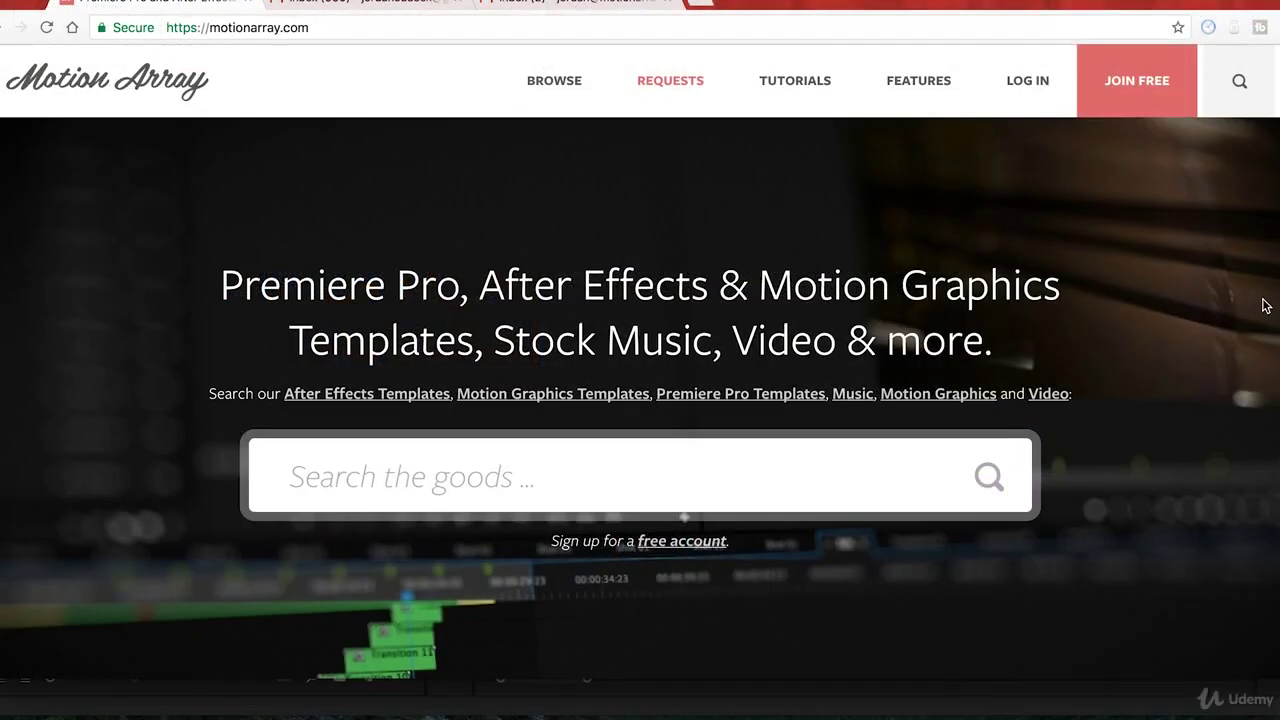
{"action": "scroll", "coordinate": [1265, 305], "scroll_direction": "down", "scroll_amount": 1}
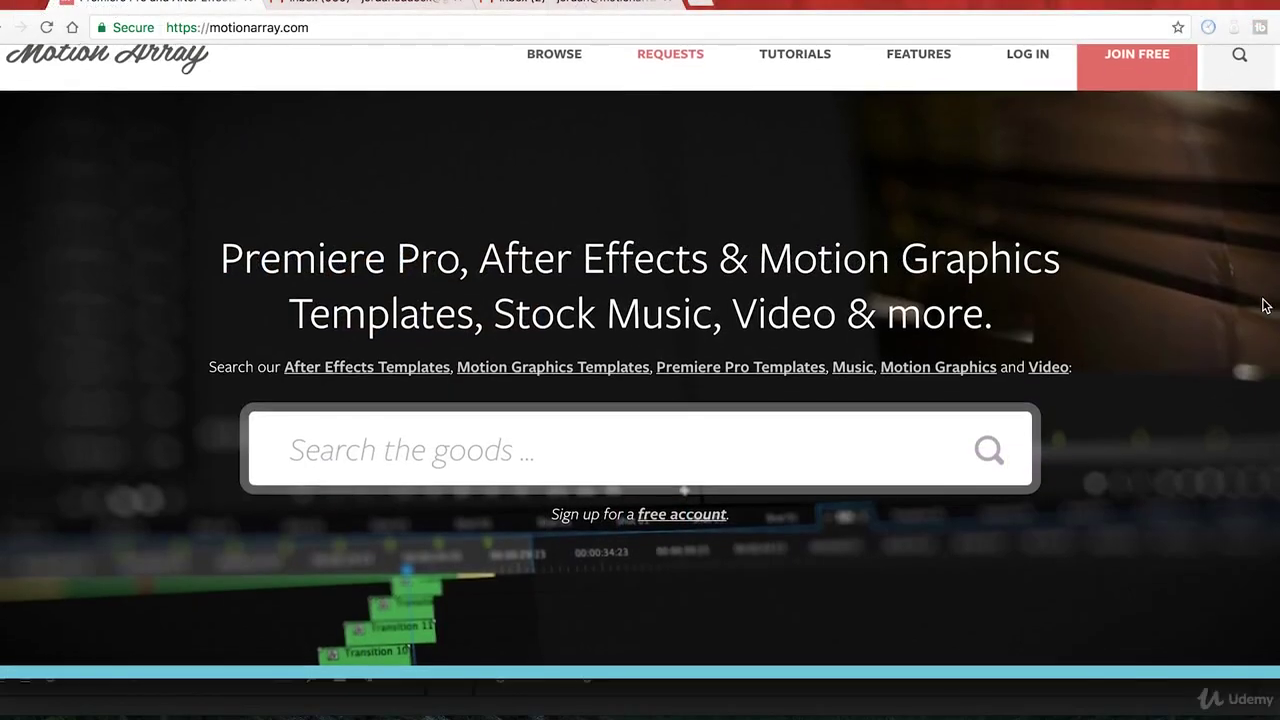
{"action": "scroll", "coordinate": [1265, 305], "scroll_direction": "down", "scroll_amount": 1}
{"action": "scroll", "coordinate": [1265, 305], "scroll_direction": "down", "scroll_amount": 1}
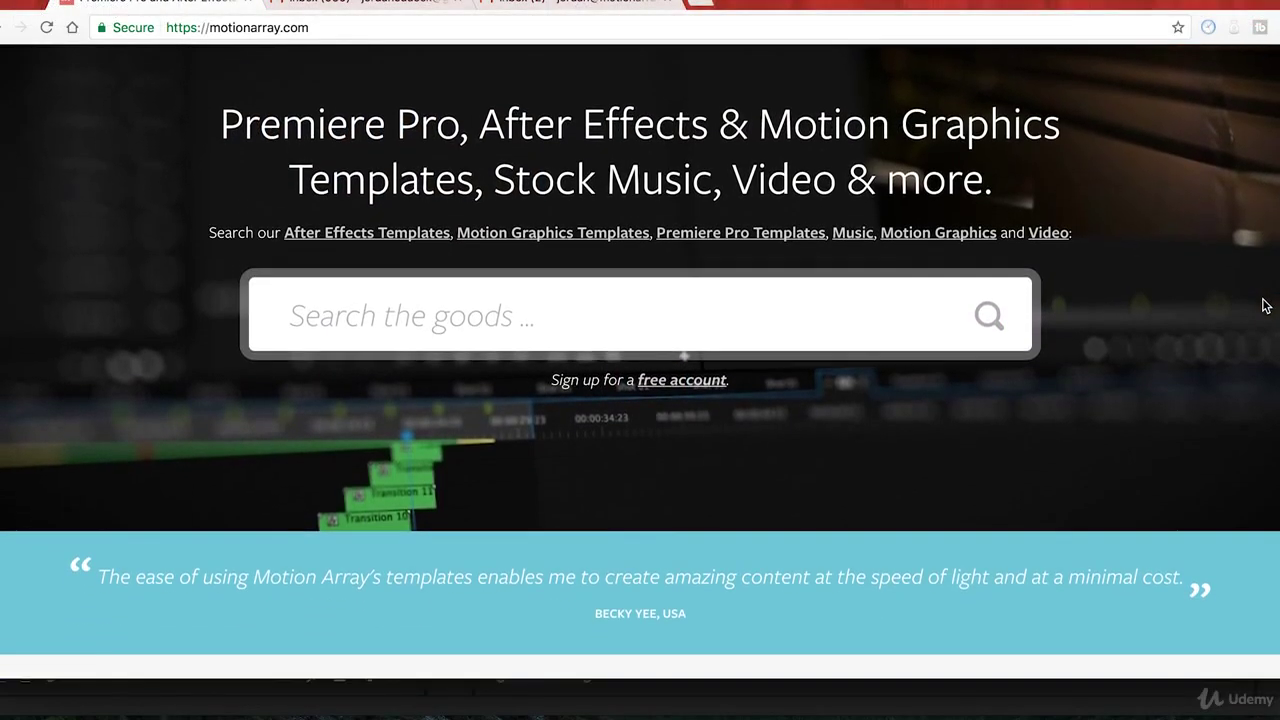